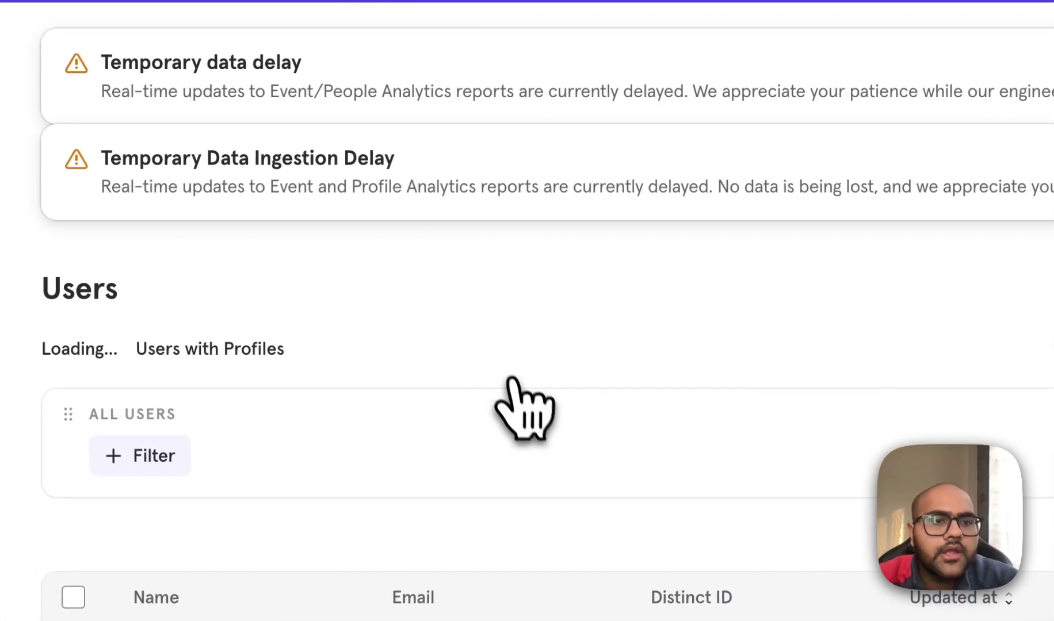
- Filter the users list to people who did the Add 3D model event
{"action": "scroll", "coordinate": [523, 407], "scroll_direction": "down", "scroll_amount": 2}
{"action": "scroll", "coordinate": [524, 410], "scroll_direction": "up", "scroll_amount": 1}
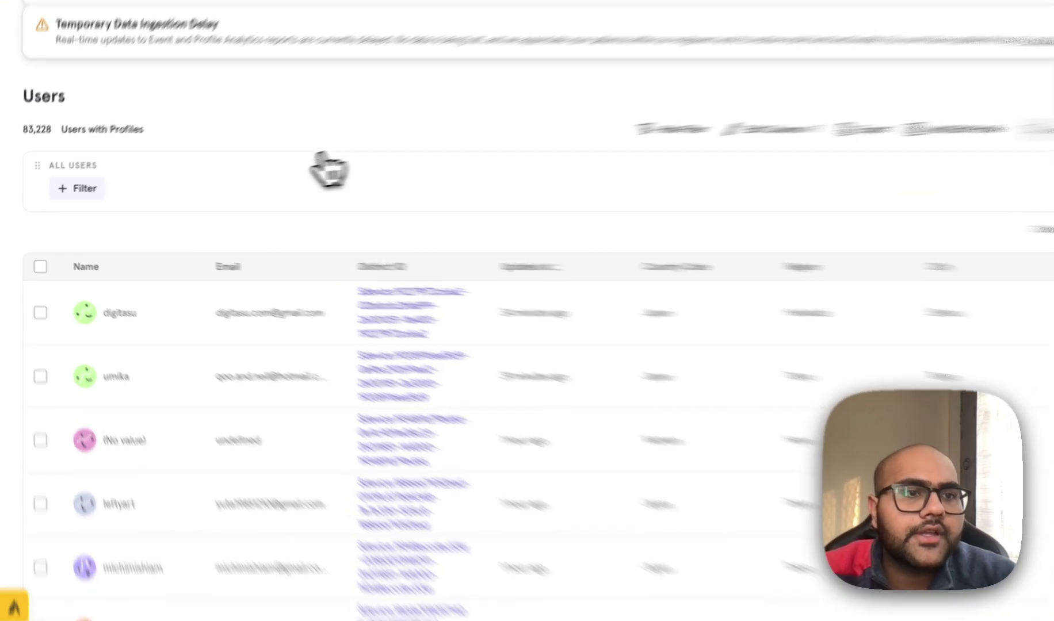
{"action": "left_click", "coordinate": [136, 164]}
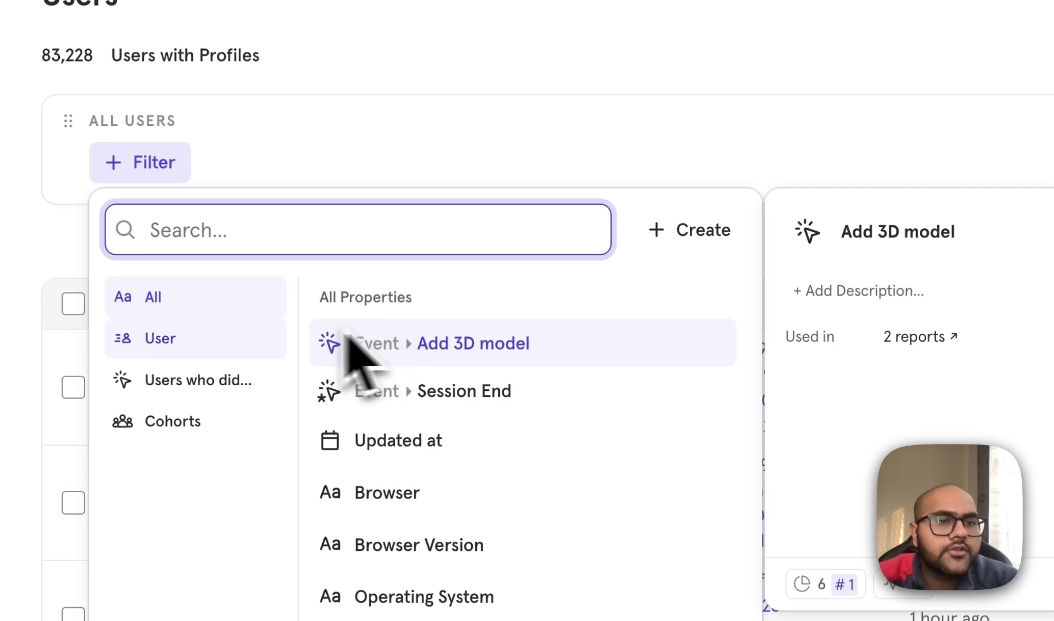
{"action": "left_click", "coordinate": [526, 354]}
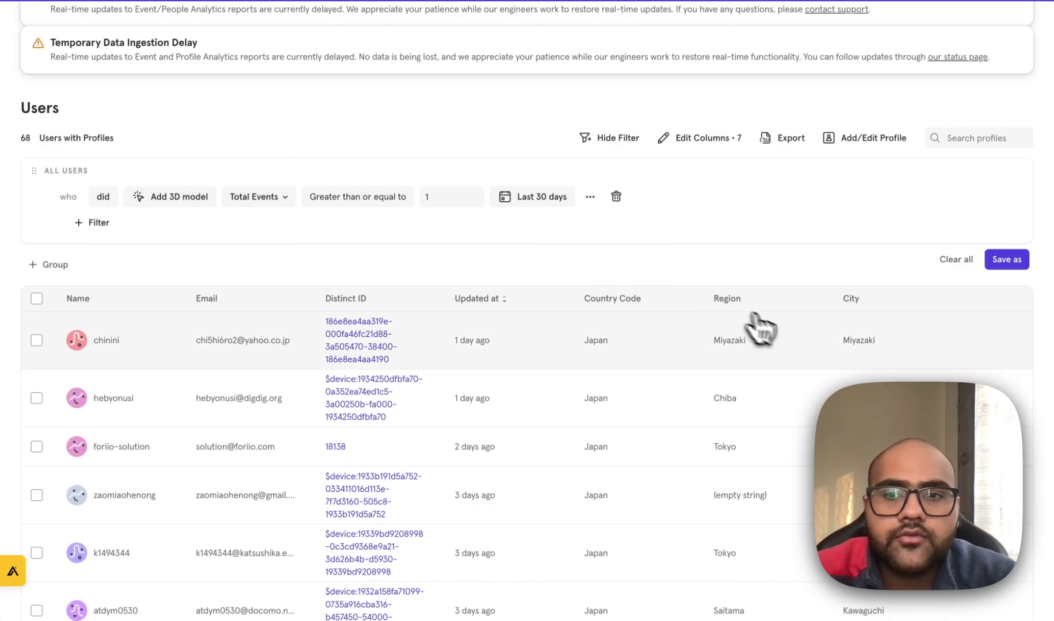
- Add the Initial UTM Term property as a column in the users table
{"action": "left_click", "coordinate": [709, 141]}
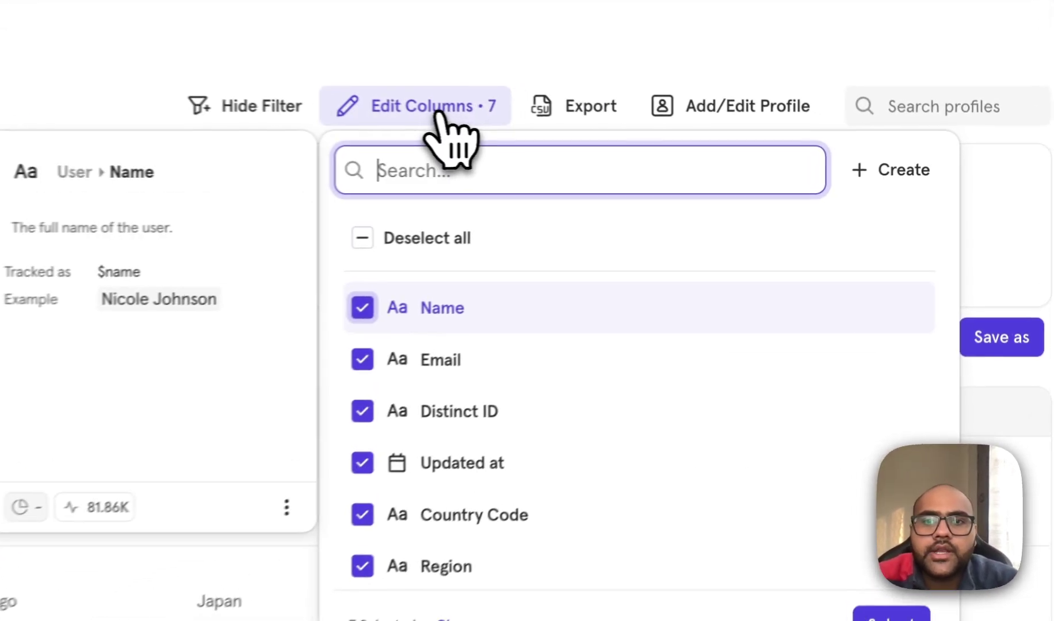
{"action": "scroll", "coordinate": [457, 296], "scroll_direction": "down", "scroll_amount": 10}
{"action": "left_click", "coordinate": [467, 391]}
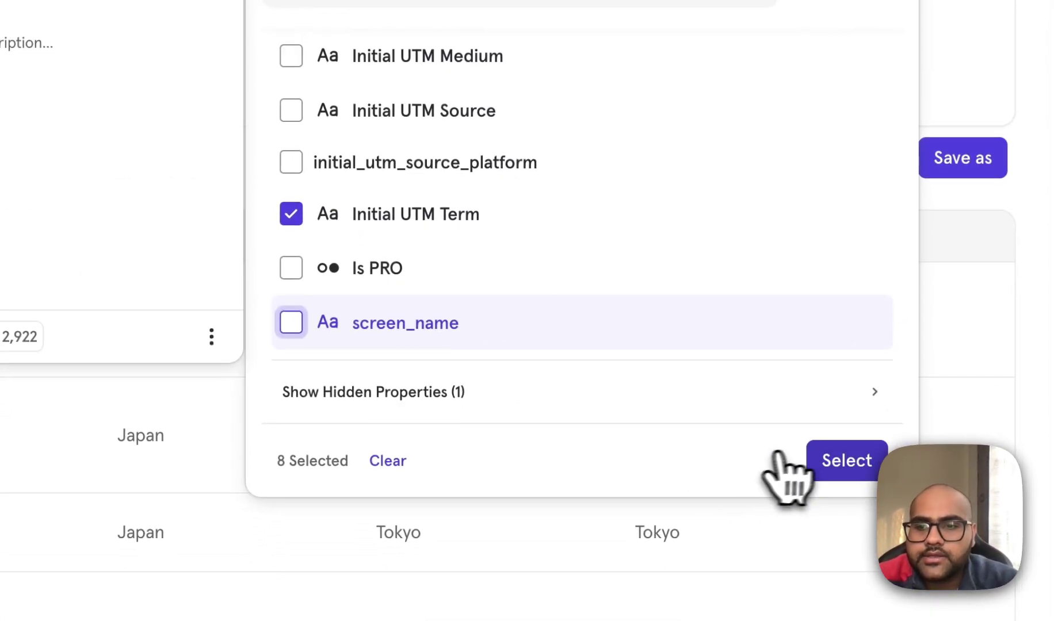
{"action": "left_click", "coordinate": [863, 577]}
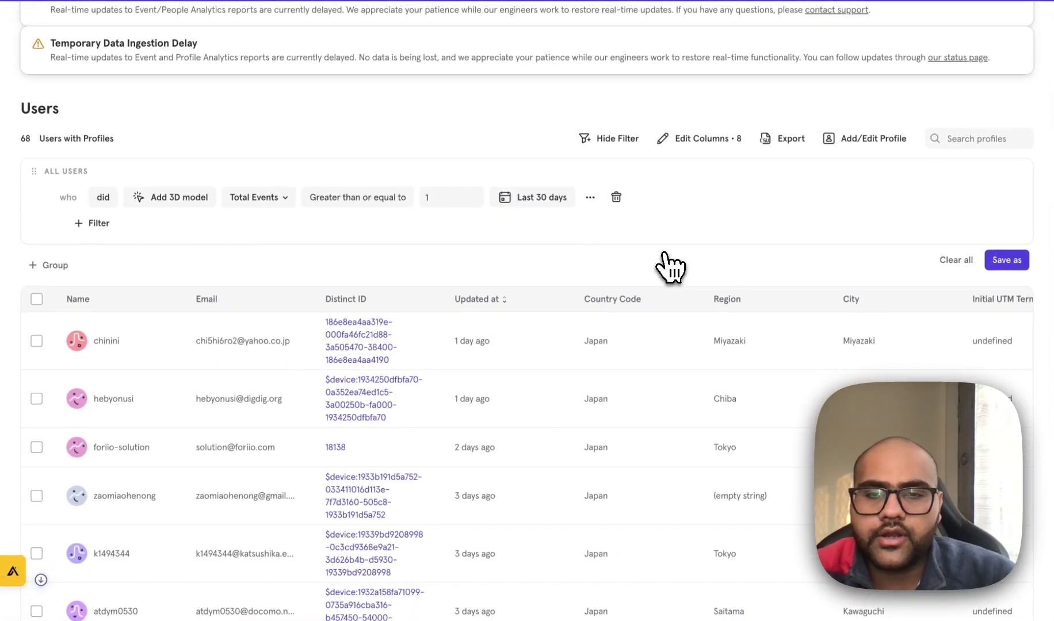
- Check the user profiles section in the course PDF and open the form for adding or editing a profile
{"action": "key", "text": "ctrl+Left"}
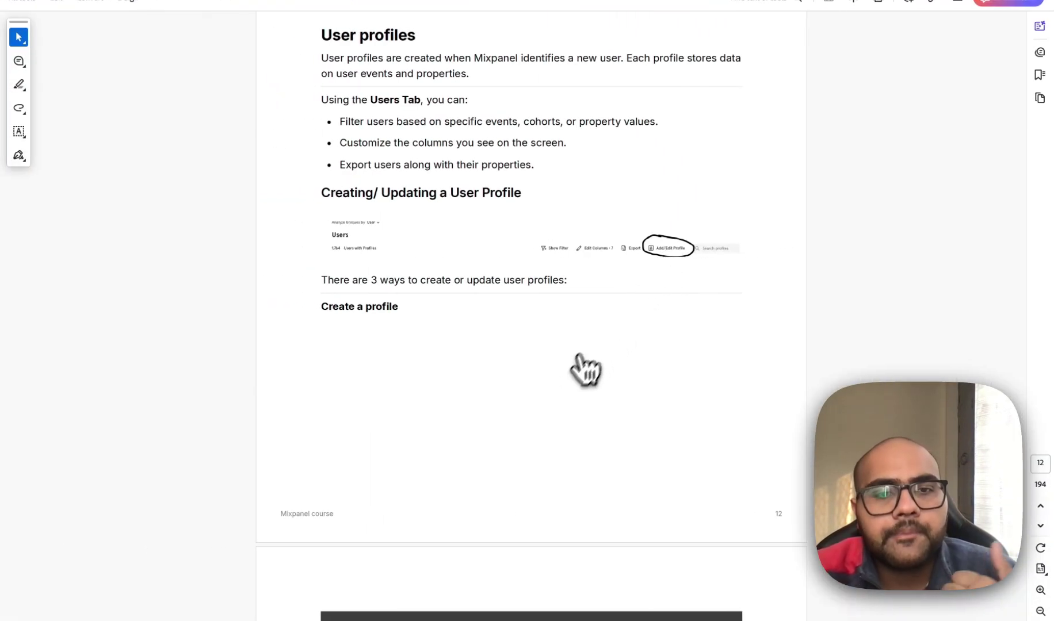
{"action": "scroll", "coordinate": [548, 391], "scroll_direction": "down", "scroll_amount": 1}
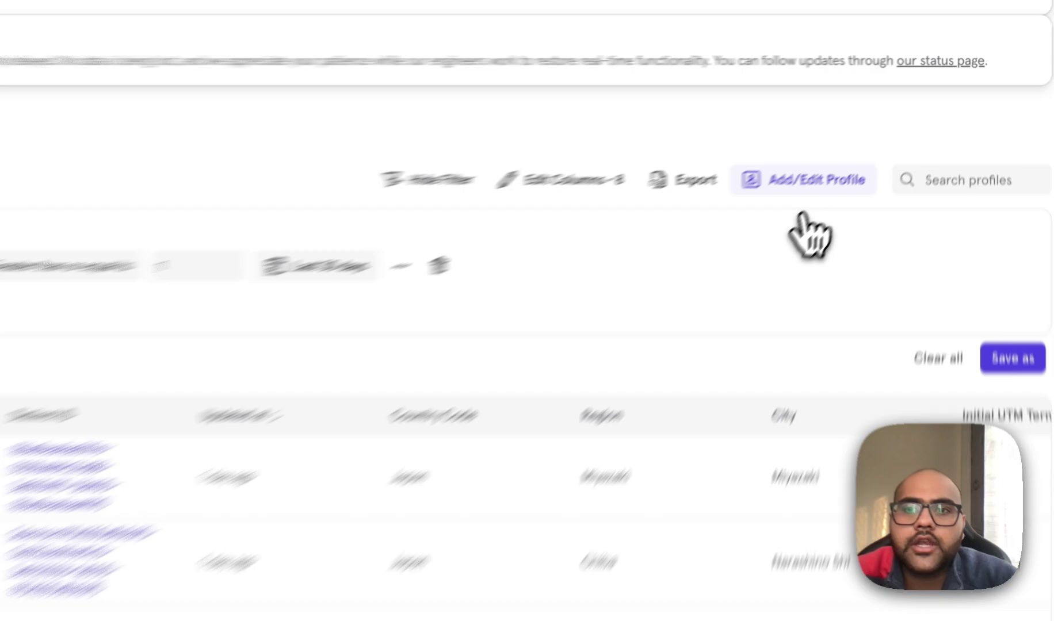
{"action": "left_click", "coordinate": [804, 185]}
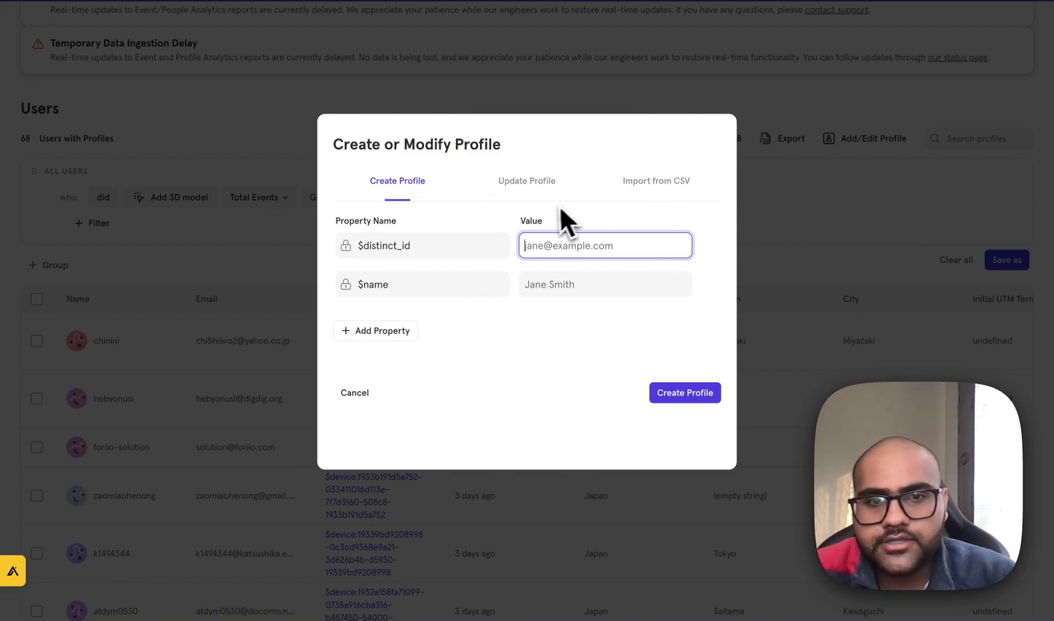
- Switch to the course PDF and examine its example of manually creating a profile
{"action": "key", "text": "ctrl+Left"}
{"action": "scroll", "coordinate": [532, 211], "scroll_direction": "down", "scroll_amount": 9}
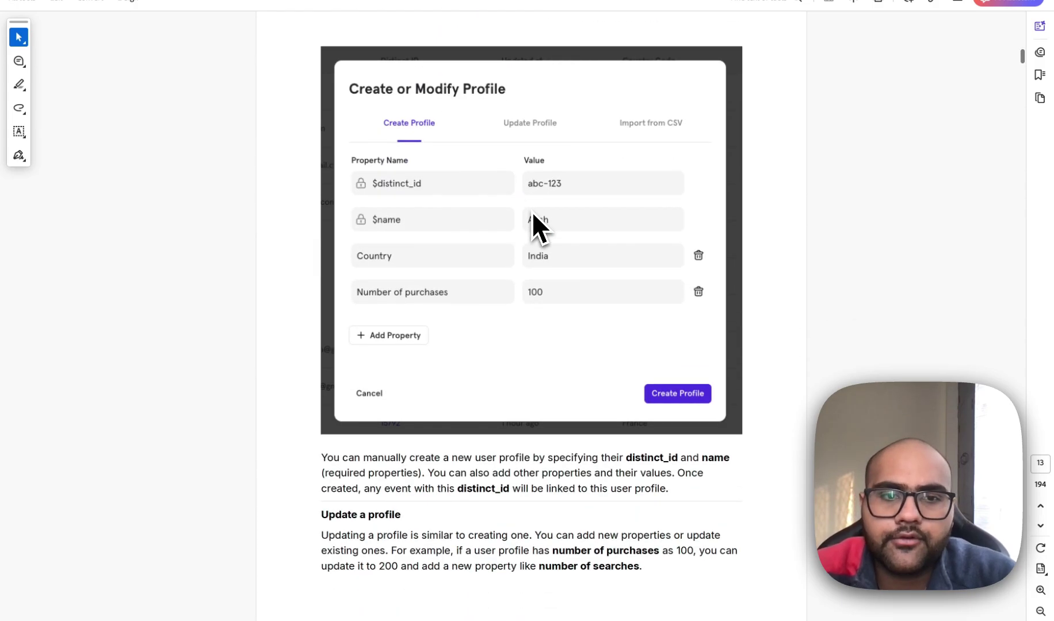
{"action": "scroll", "coordinate": [532, 210], "scroll_direction": "up", "scroll_amount": 1}
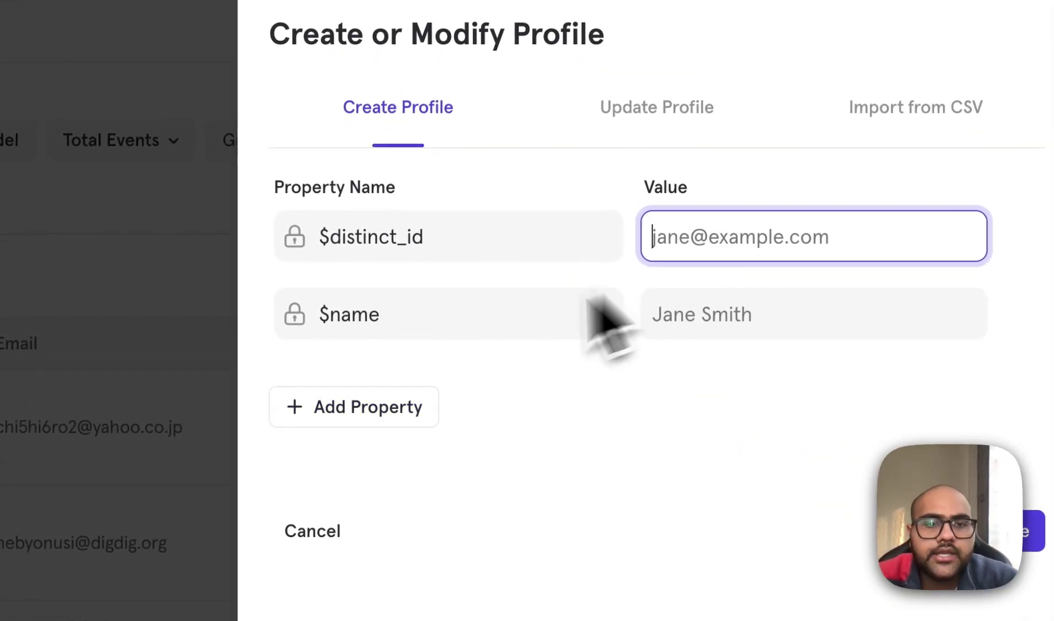
- Inspect the required $distinct_id and $name value fields in the Create Profile form
{"action": "left_click", "coordinate": [652, 315]}
{"action": "double_click", "coordinate": [435, 241]}
{"action": "left_click", "coordinate": [650, 237]}
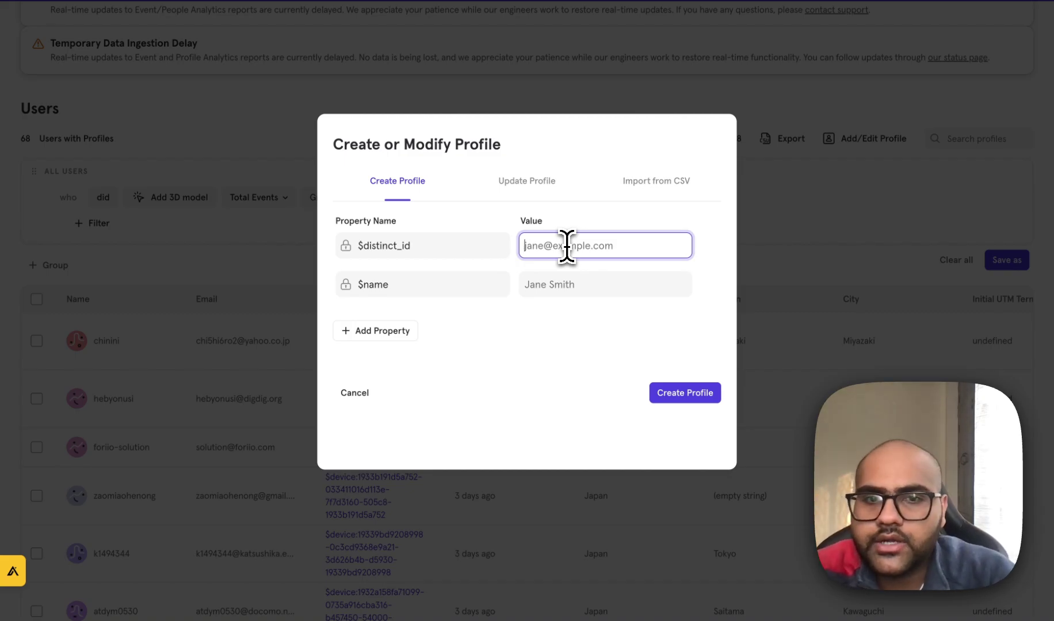
{"action": "left_click", "coordinate": [559, 282]}
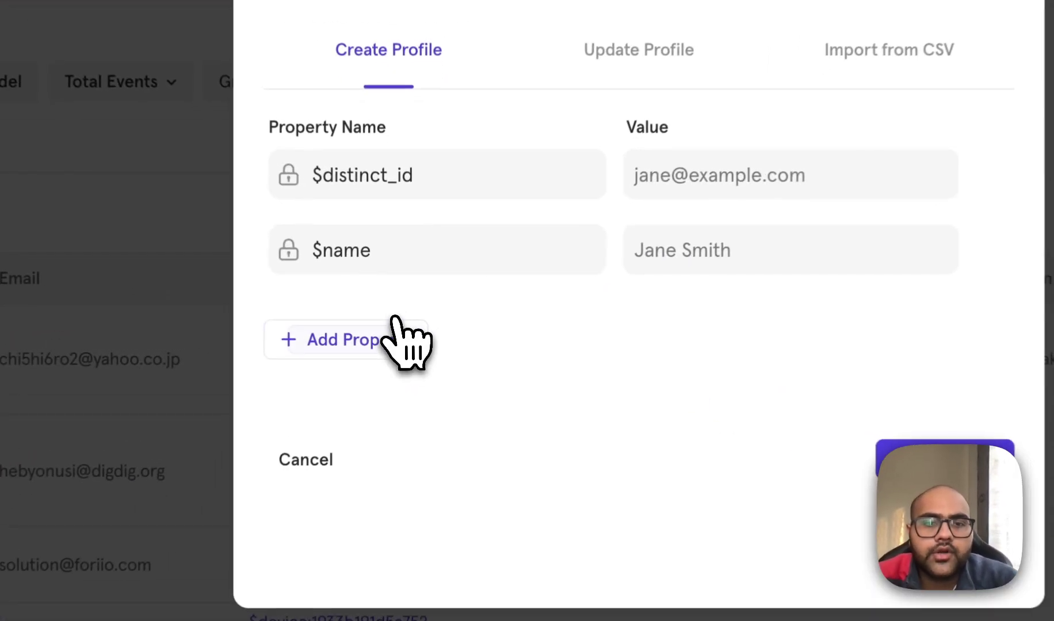
- Add a property named Country with the value India to the new profile
{"action": "left_click", "coordinate": [396, 330]}
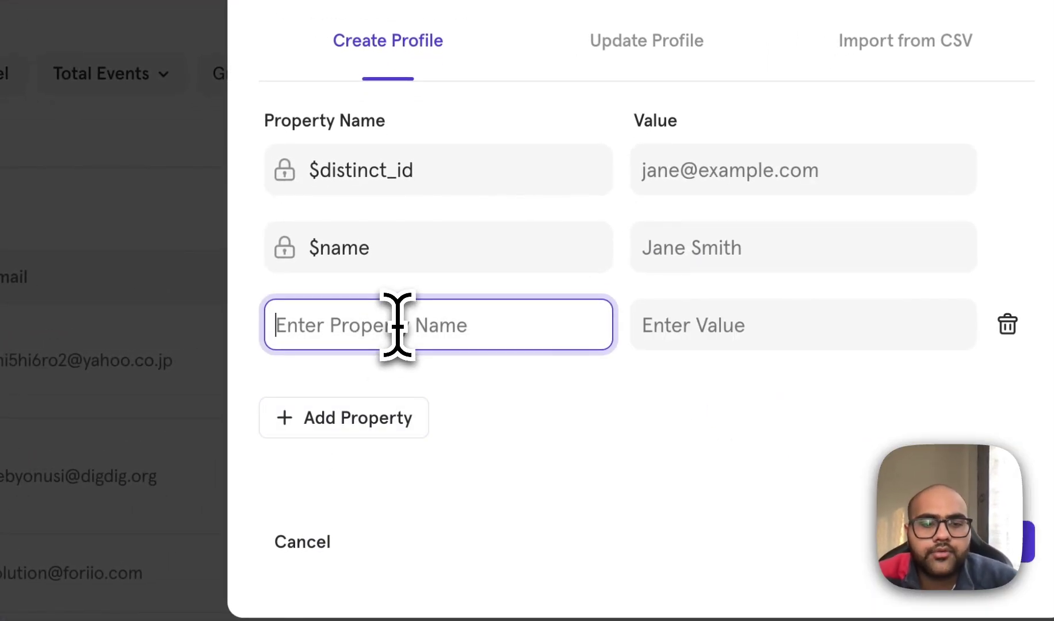
{"action": "type", "text": "Country"}
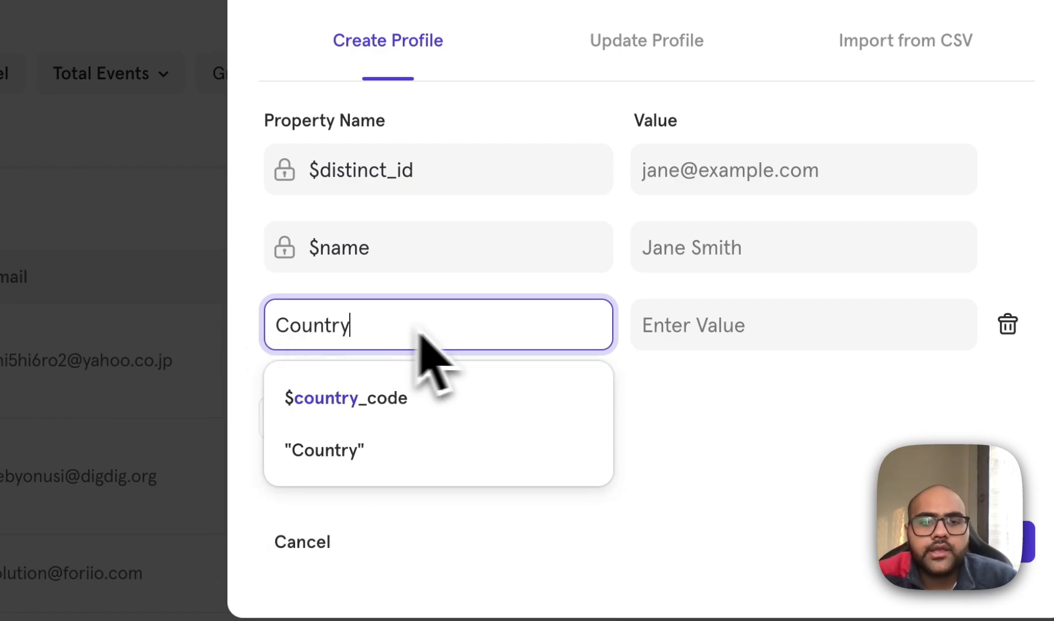
{"action": "left_click", "coordinate": [633, 325]}
{"action": "type", "text": "Nam"}
{"action": "key", "text": "BackSpace"}
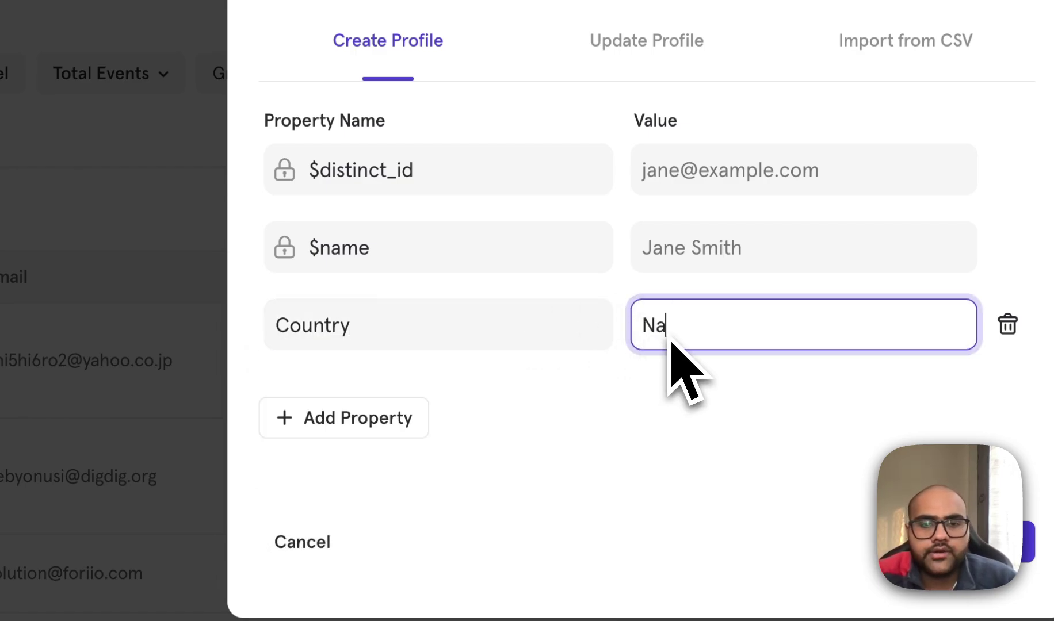
{"action": "key", "text": "BackSpace"}
{"action": "key", "text": "BackSpace"}
{"action": "type", "text": "Indi"}
{"action": "type", "text": "a"}
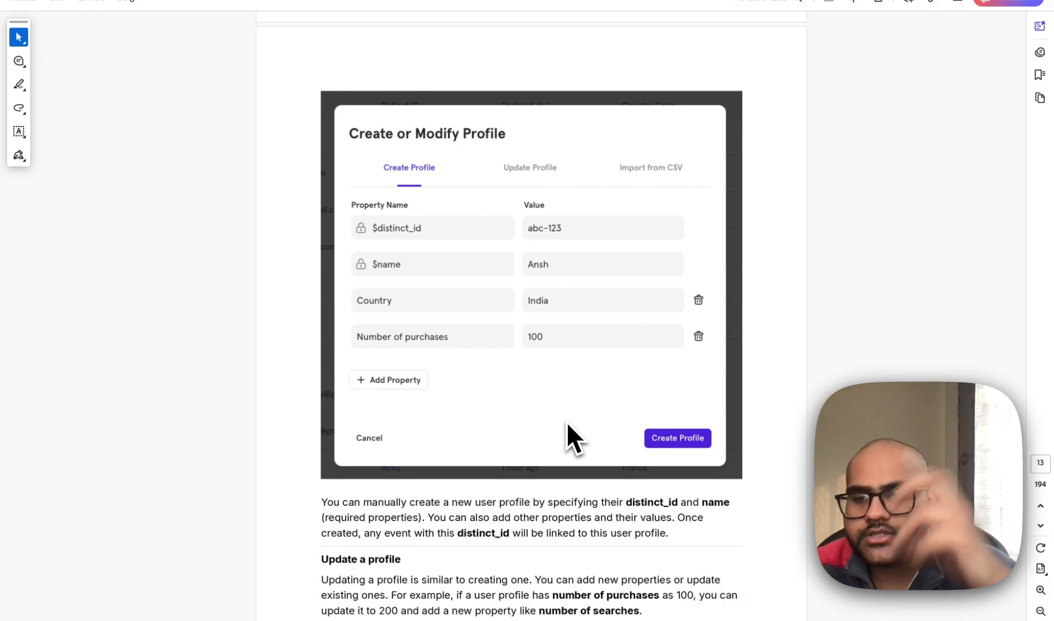
- Bring up the Update Profile form and read the course PDF's section on updating a profile
{"action": "scroll", "coordinate": [567, 423], "scroll_direction": "down", "scroll_amount": 1}
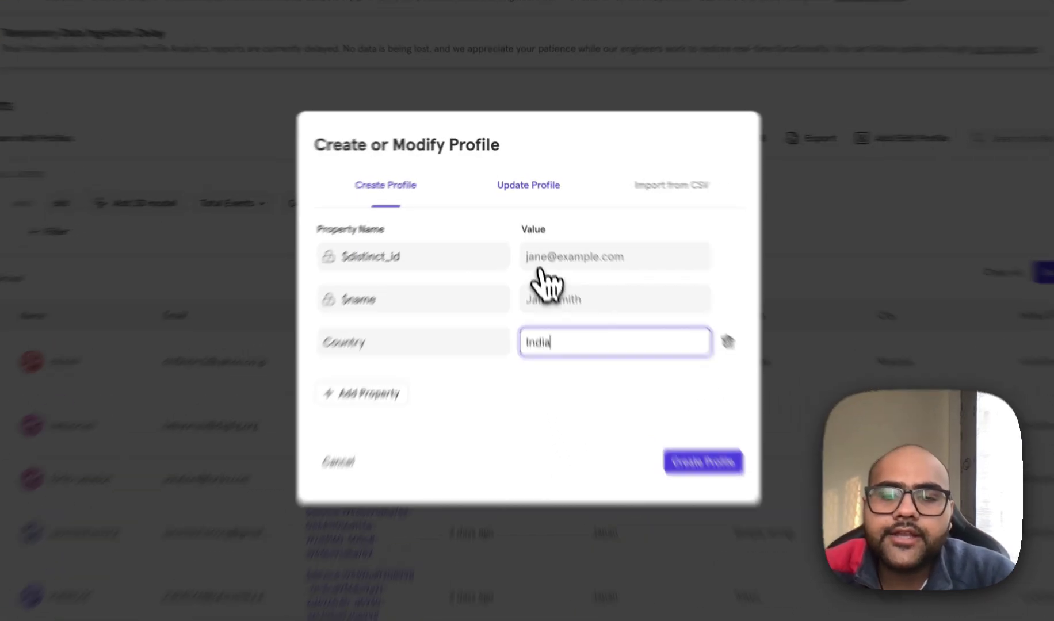
{"action": "left_click", "coordinate": [527, 179]}
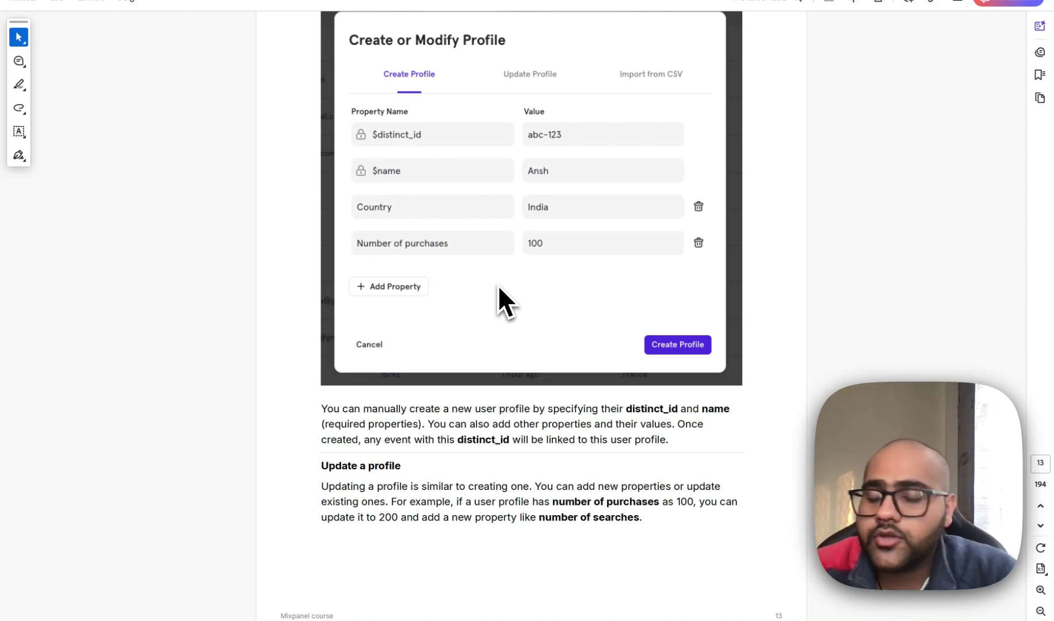
{"action": "scroll", "coordinate": [497, 286], "scroll_direction": "down", "scroll_amount": 10}
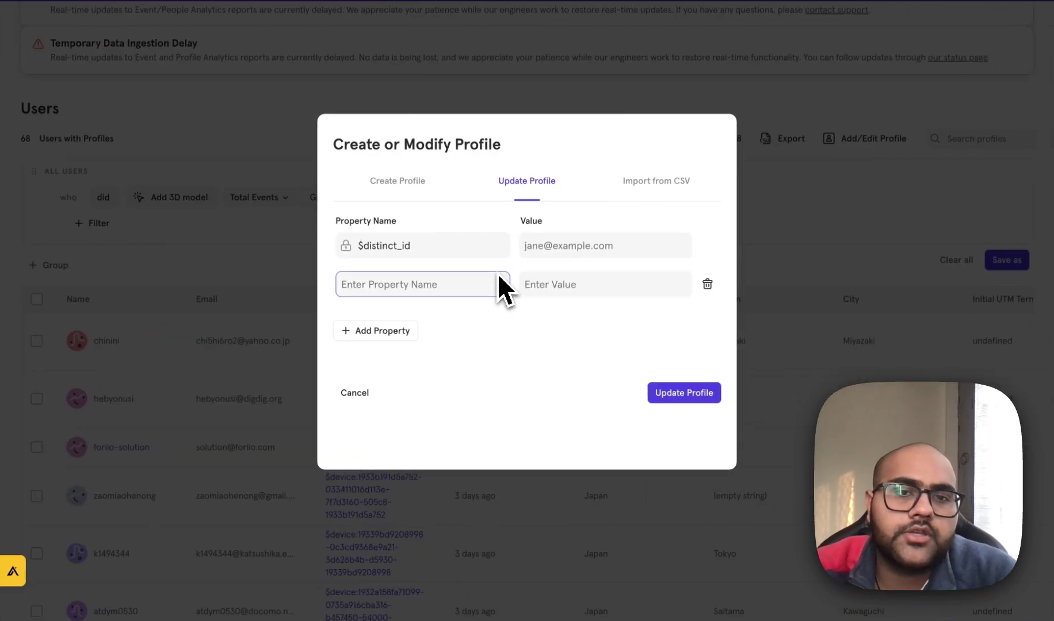
- Compare the Update Profile form's $distinct_id, property name and value fields with the course PDF's Update Profile example
{"action": "left_click", "coordinate": [560, 254]}
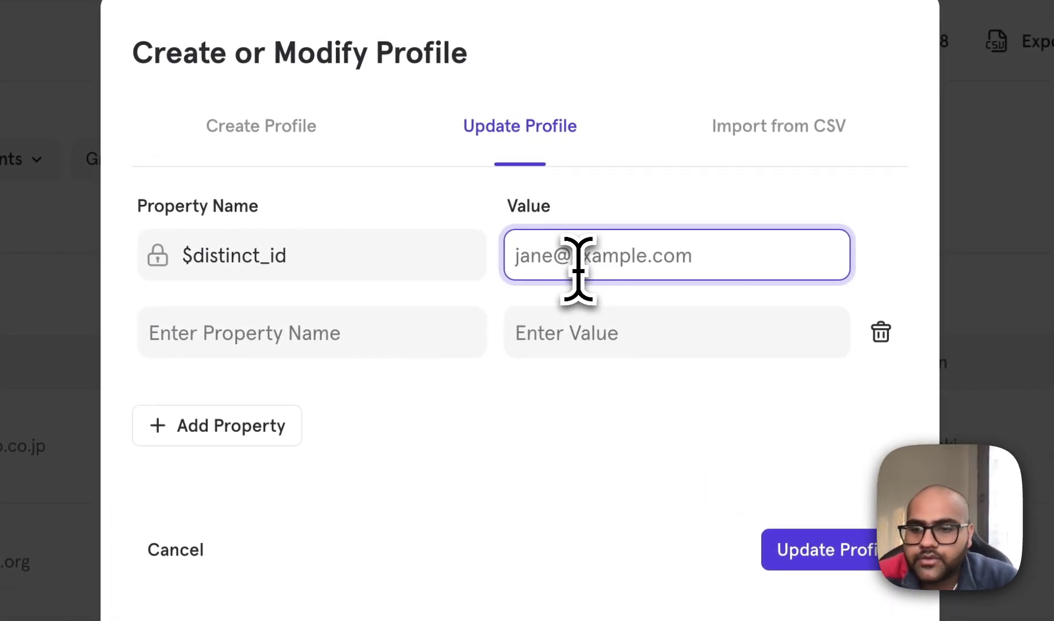
{"action": "left_click", "coordinate": [388, 322]}
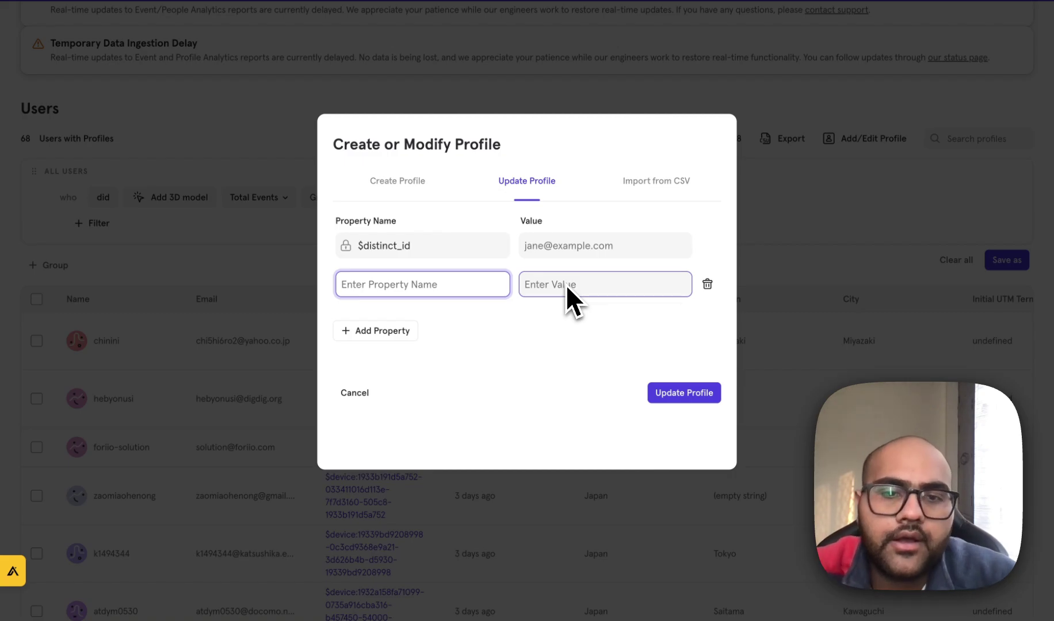
{"action": "key", "text": "ctrl+Left"}
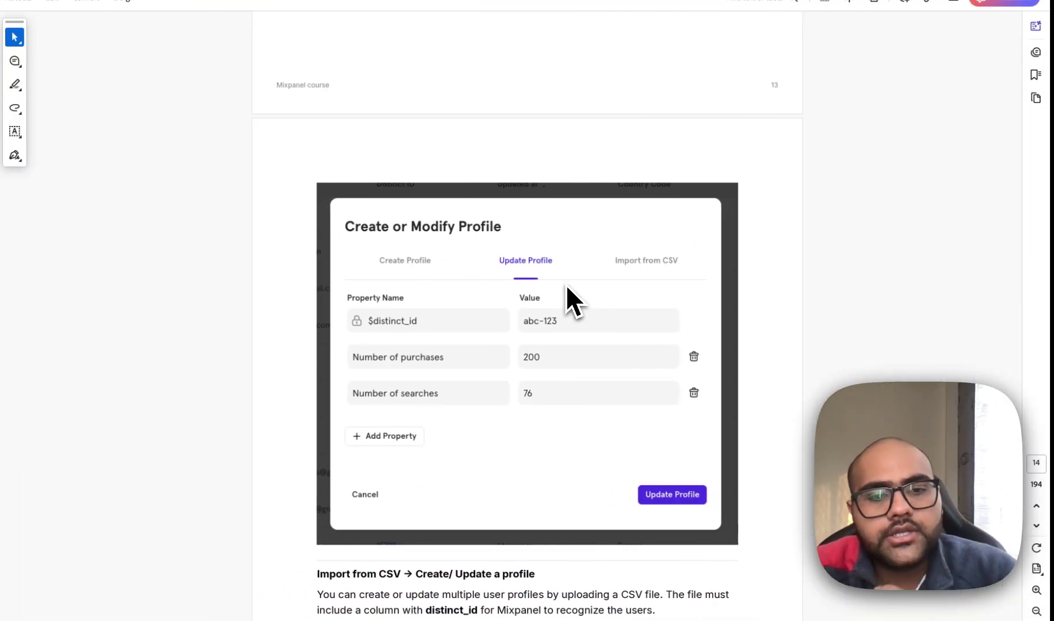
{"action": "scroll", "coordinate": [566, 285], "scroll_direction": "down", "scroll_amount": 3}
{"action": "key", "text": "ctrl+Right"}
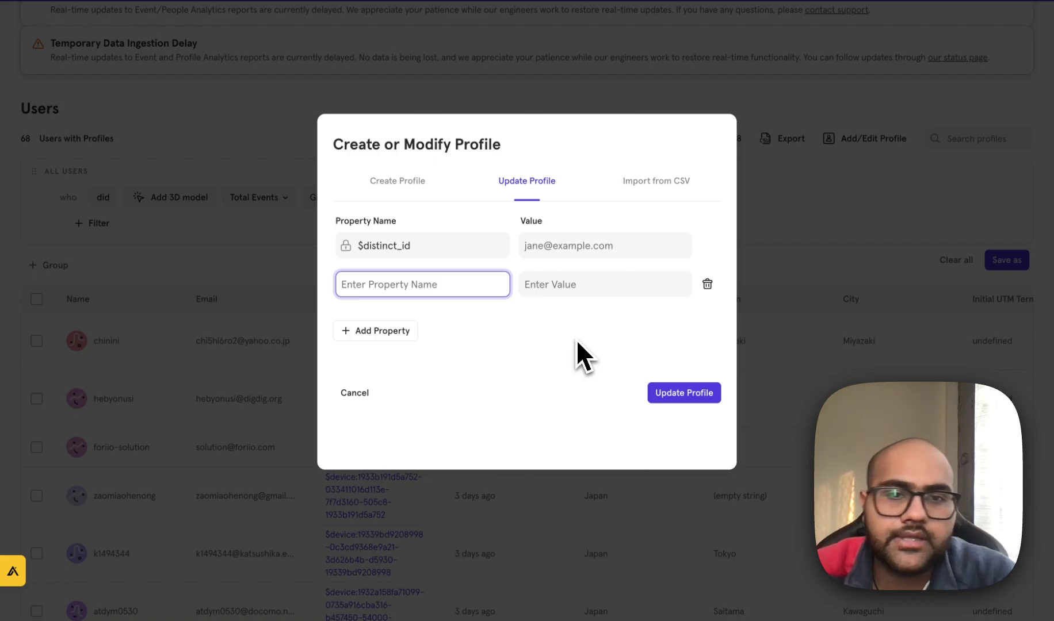
{"action": "key", "text": "ctrl+Left"}
{"action": "scroll", "coordinate": [575, 339], "scroll_direction": "down", "scroll_amount": 3}
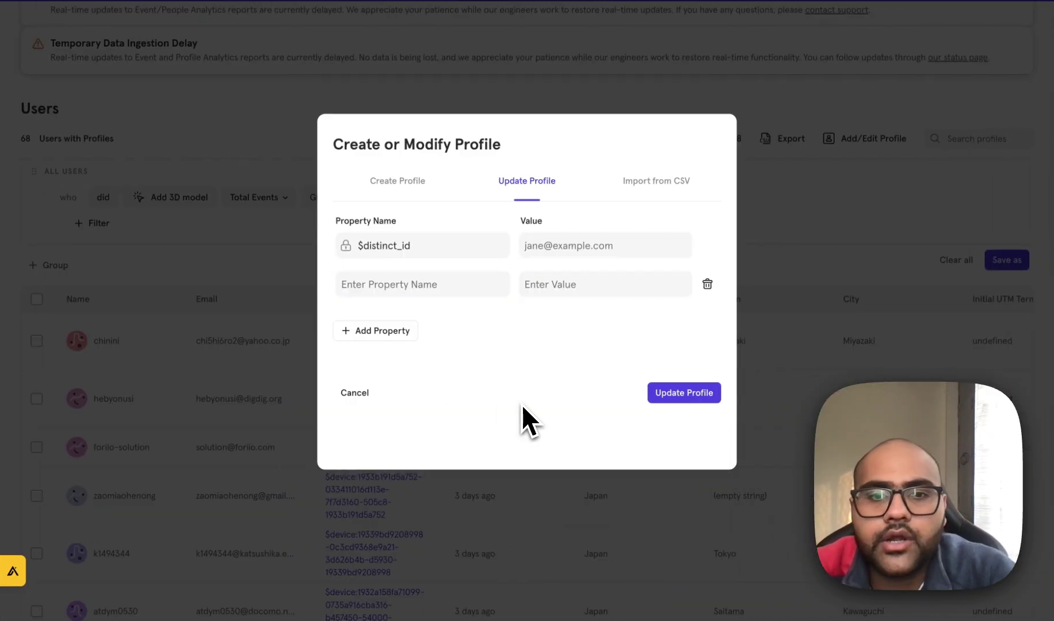
{"action": "left_click", "coordinate": [454, 285]}
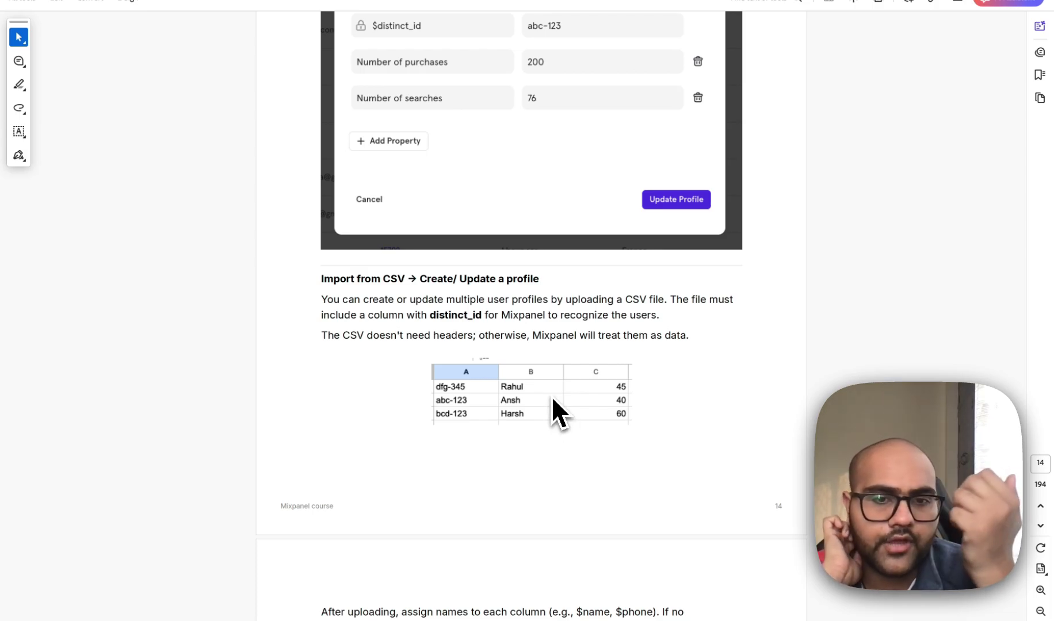
{"action": "scroll", "coordinate": [551, 396], "scroll_direction": "up", "scroll_amount": 6}
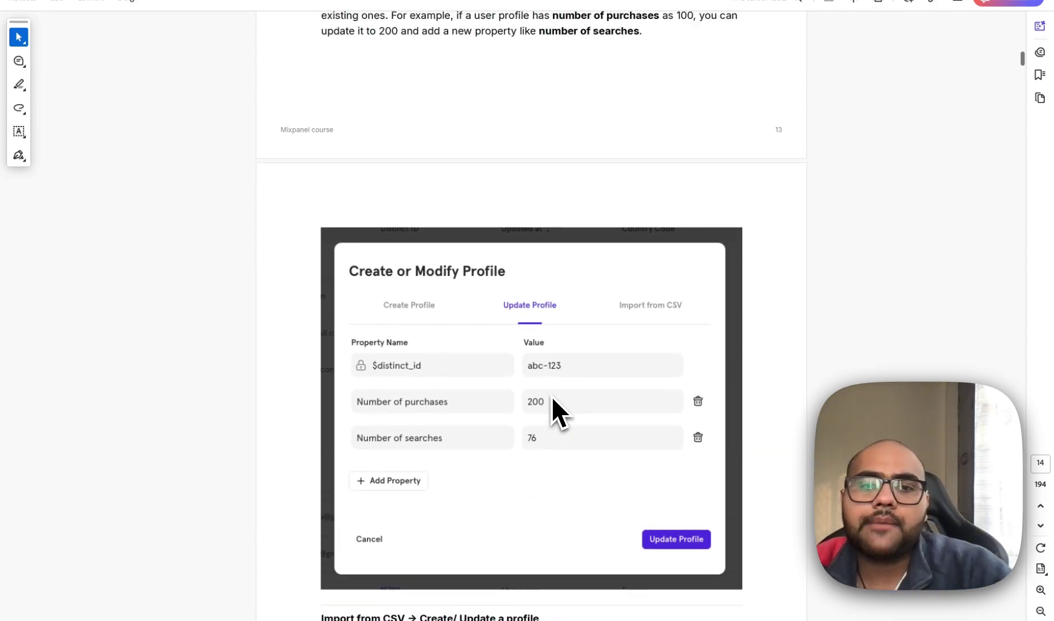
{"action": "scroll", "coordinate": [593, 270], "scroll_direction": "down", "scroll_amount": 8}
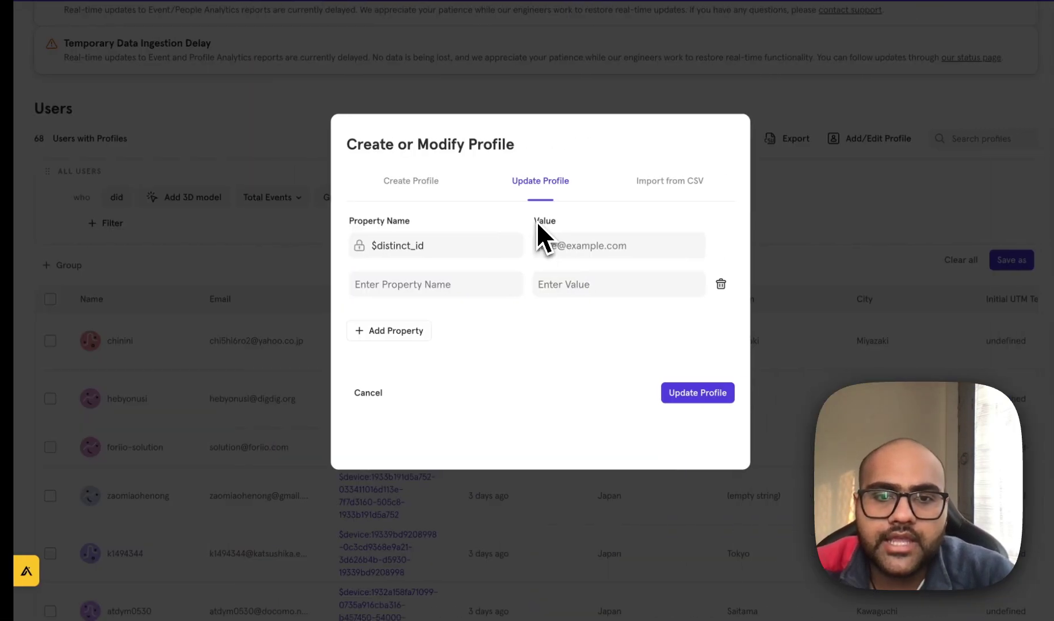
{"action": "left_click", "coordinate": [494, 274]}
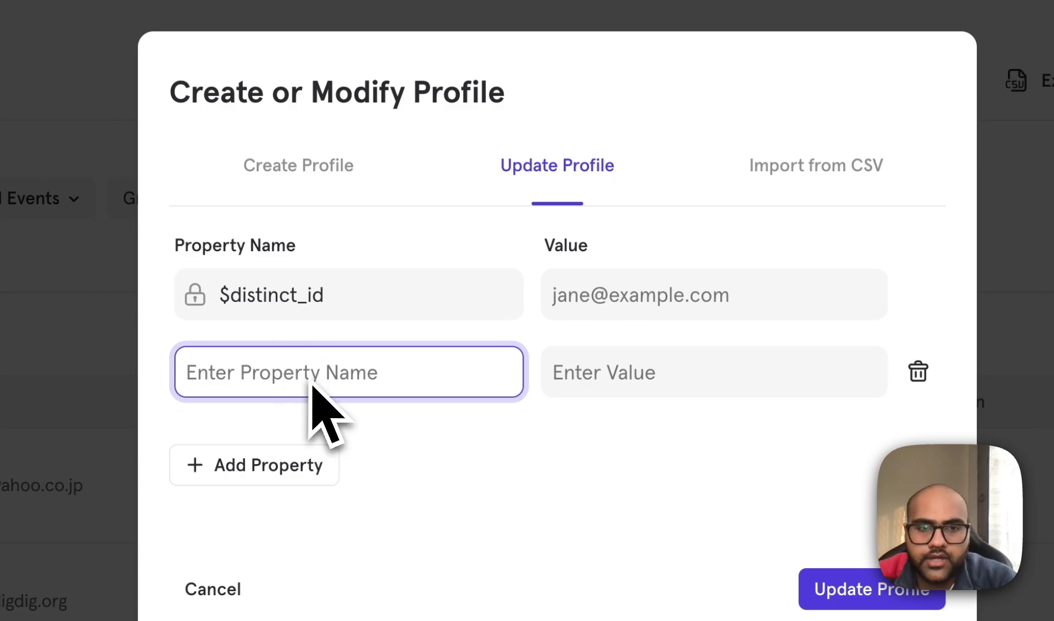
{"action": "left_click", "coordinate": [599, 386]}
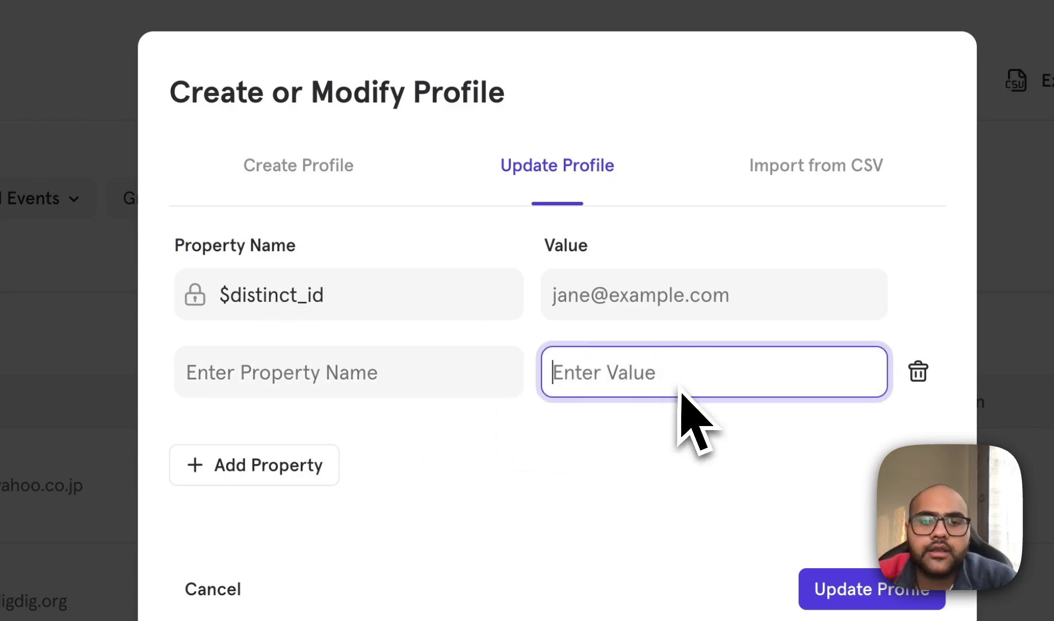
- Bring up the Import from CSV form and read the course PDF's instructions for importing profiles from a CSV file
{"action": "left_click", "coordinate": [816, 167]}
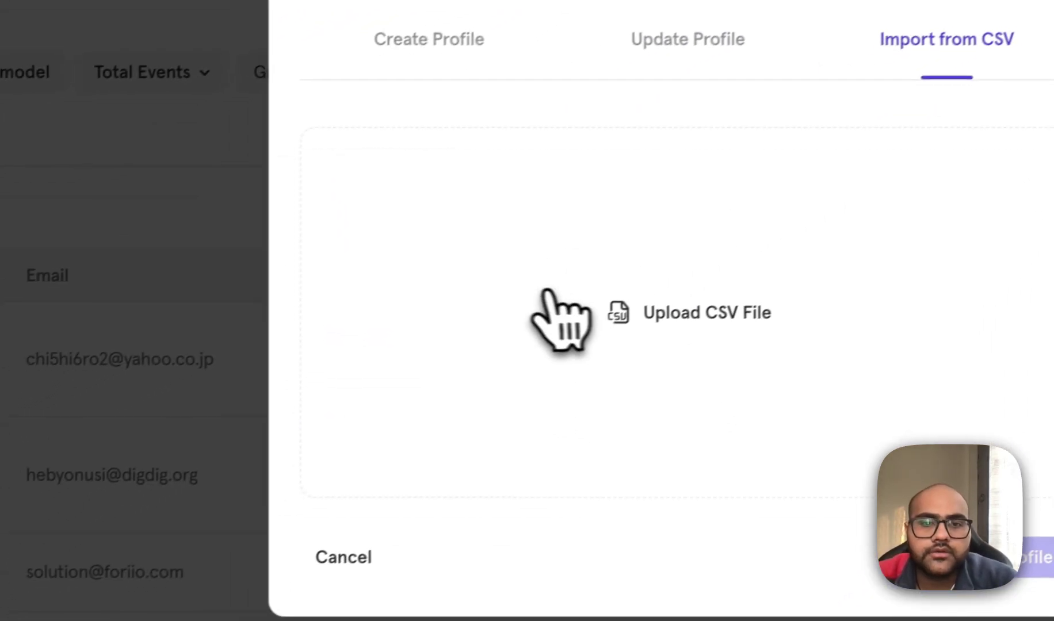
{"action": "key", "text": "ctrl+Left"}
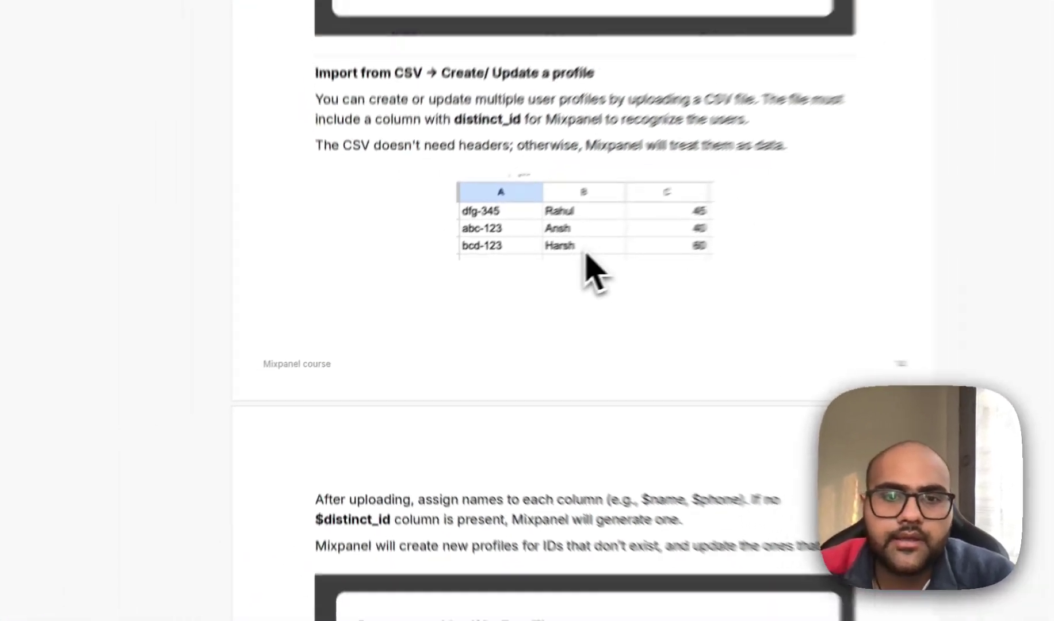
{"action": "scroll", "coordinate": [542, 328], "scroll_direction": "down", "scroll_amount": 3}
{"action": "scroll", "coordinate": [542, 383], "scroll_direction": "down", "scroll_amount": 1}
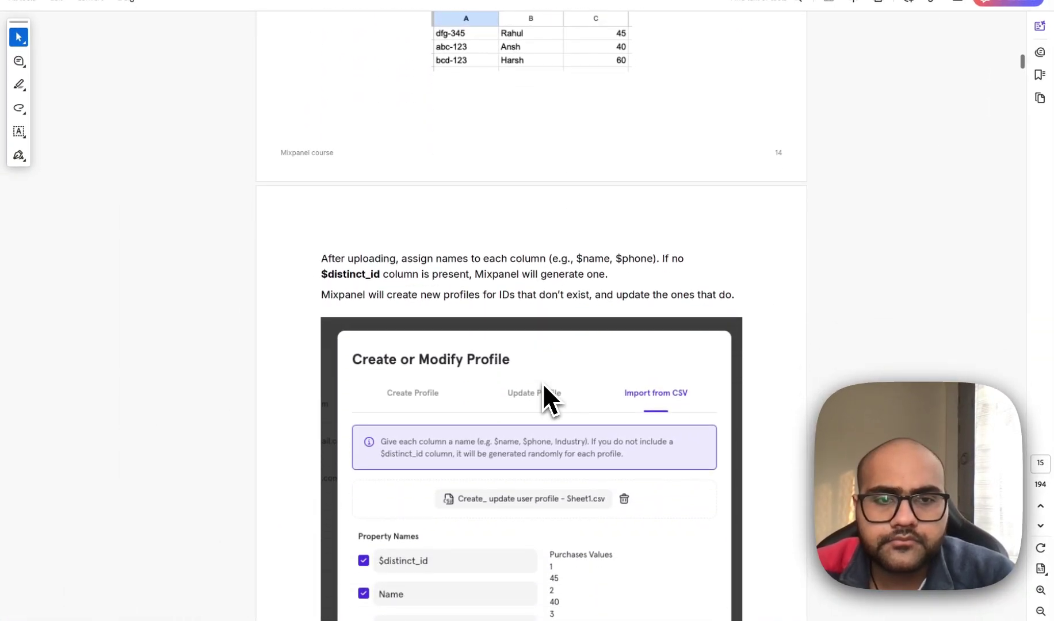
{"action": "scroll", "coordinate": [542, 383], "scroll_direction": "down", "scroll_amount": 2}
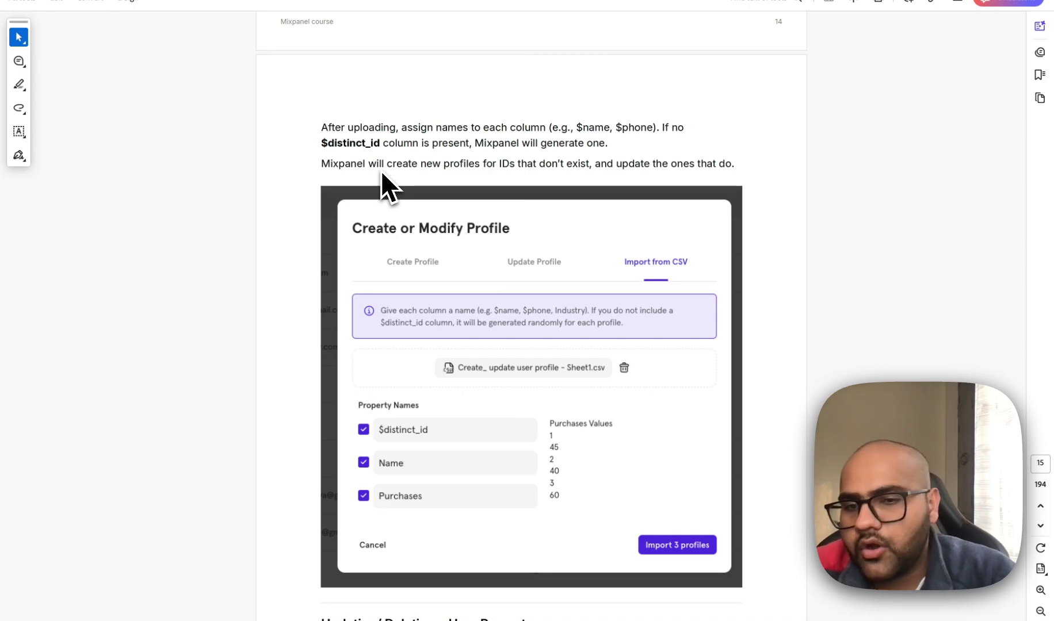
{"action": "scroll", "coordinate": [381, 170], "scroll_direction": "up", "scroll_amount": 5}
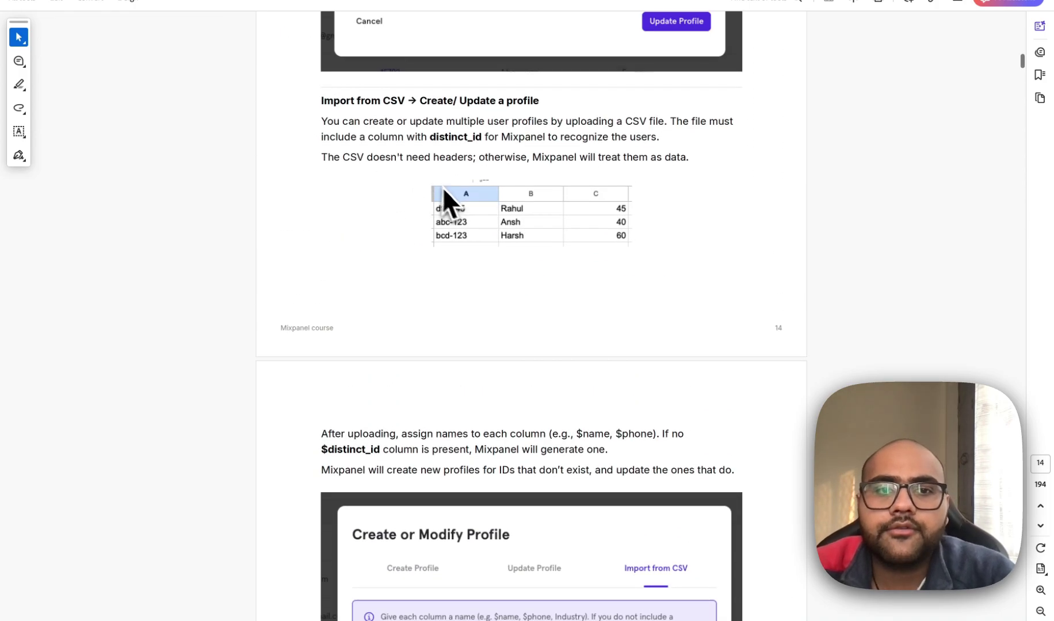
- Read the course PDF on naming imported CSV columns and on updating or deleting a user property
{"action": "scroll", "coordinate": [454, 213], "scroll_direction": "down", "scroll_amount": 4}
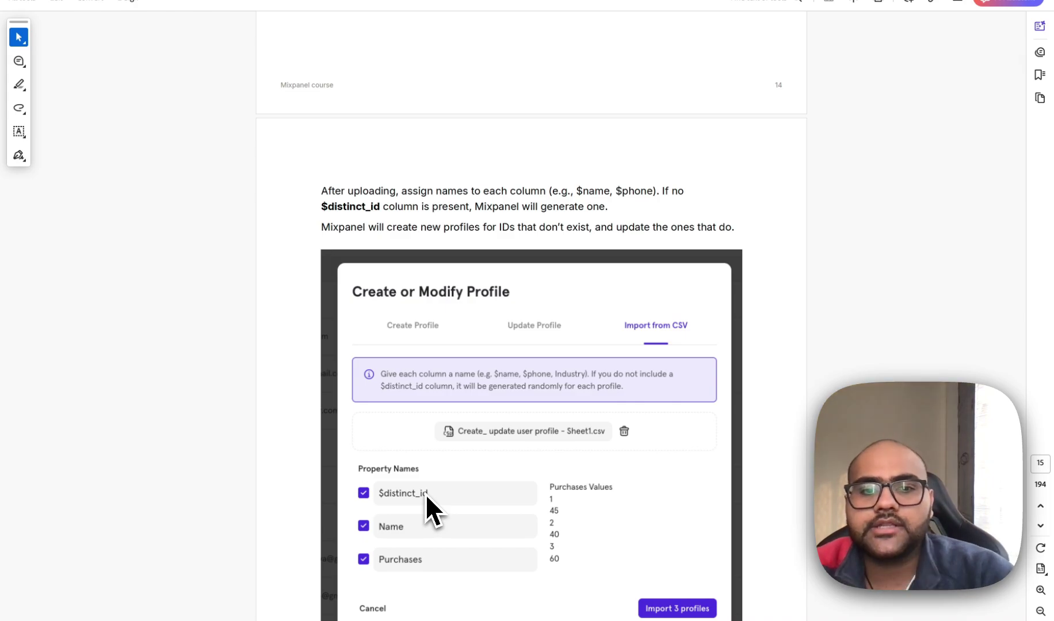
{"action": "scroll", "coordinate": [425, 493], "scroll_direction": "down", "scroll_amount": 4}
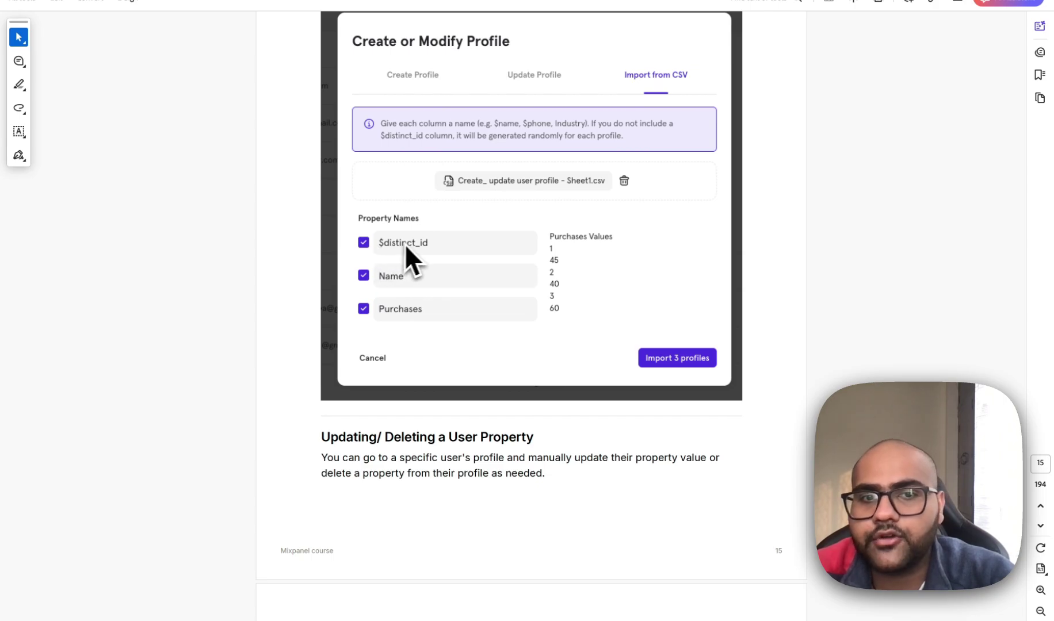
{"action": "scroll", "coordinate": [446, 235], "scroll_direction": "up", "scroll_amount": 2}
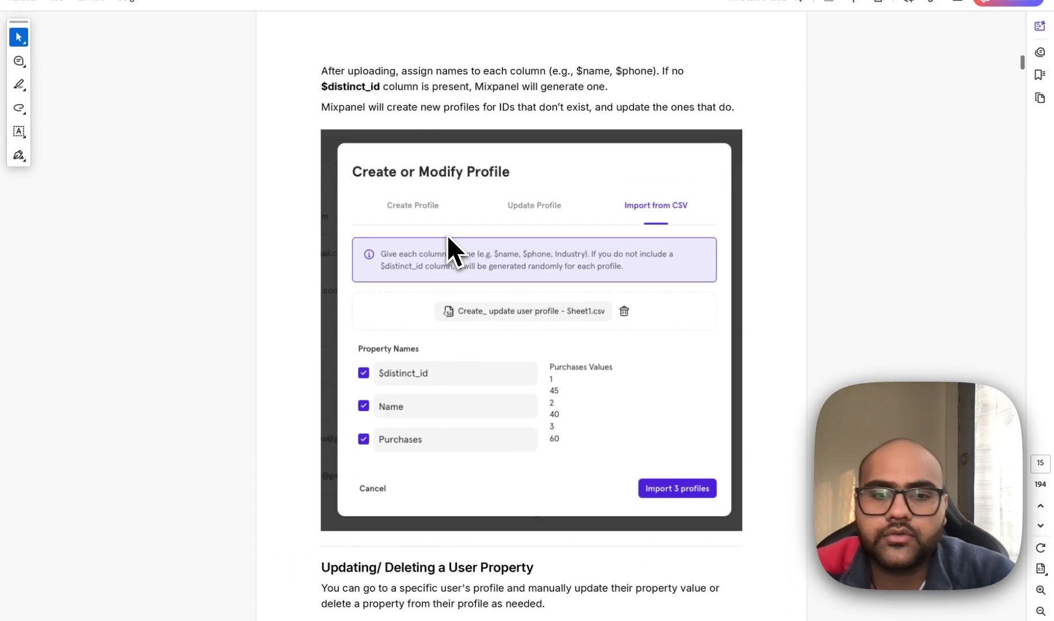
{"action": "scroll", "coordinate": [448, 236], "scroll_direction": "up", "scroll_amount": 1}
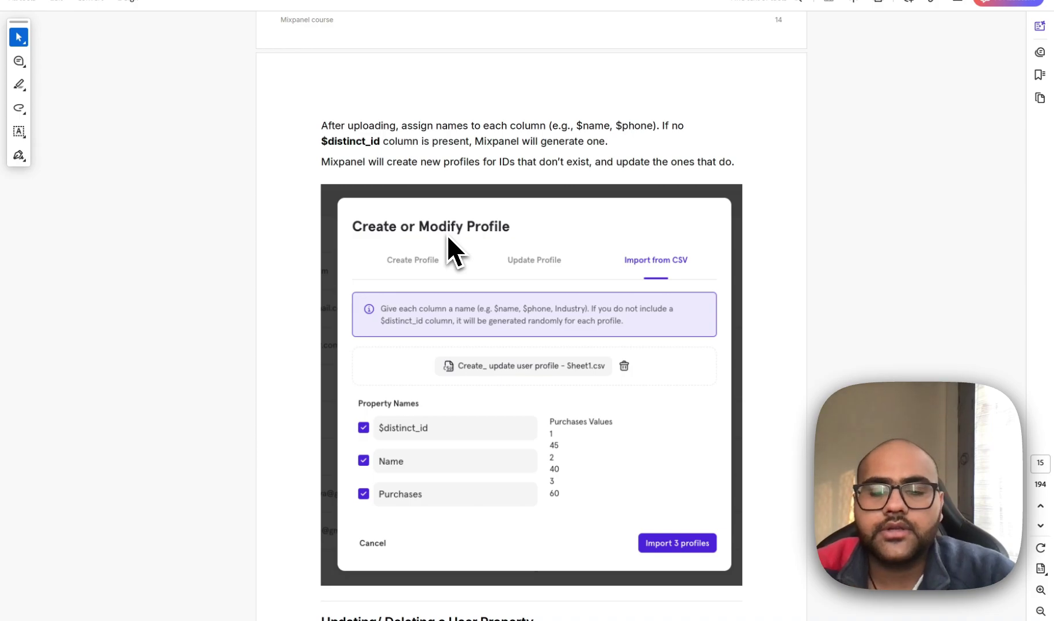
{"action": "scroll", "coordinate": [447, 235], "scroll_direction": "down", "scroll_amount": 4}
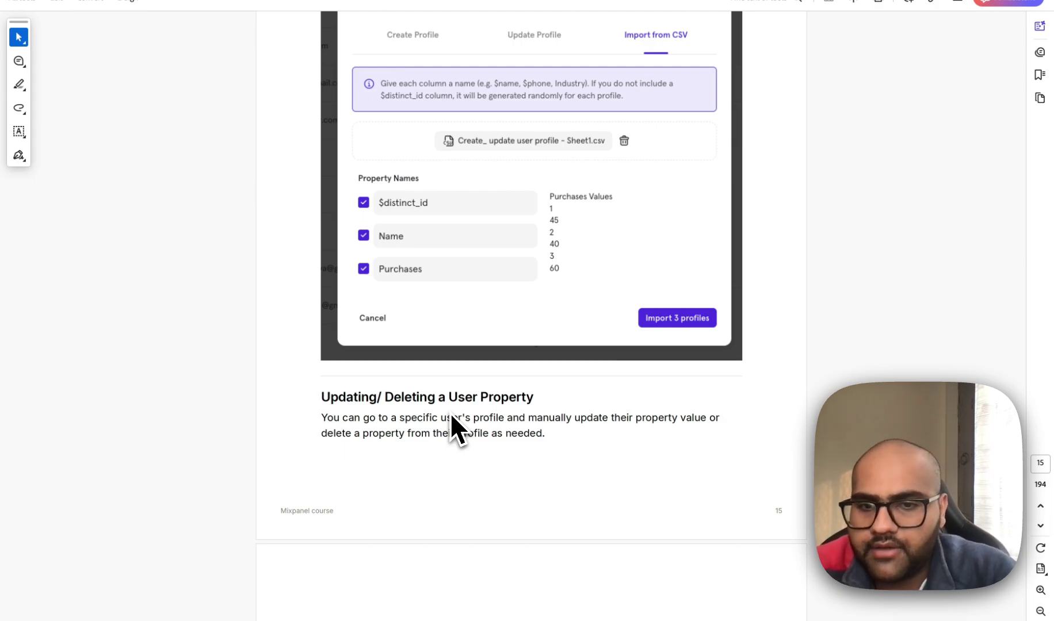
{"action": "scroll", "coordinate": [451, 415], "scroll_direction": "down", "scroll_amount": 10}
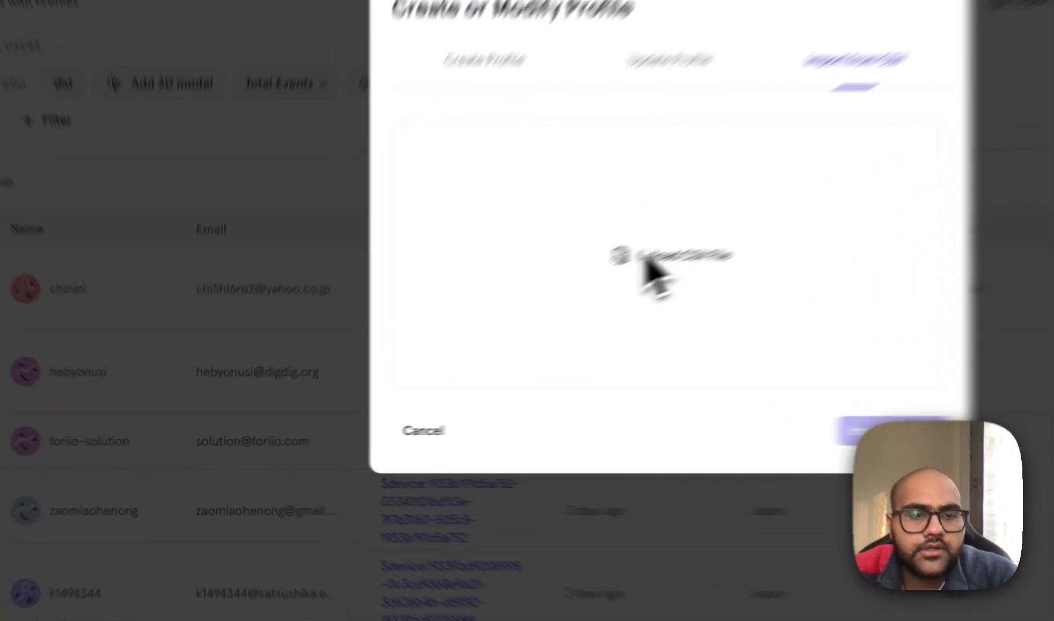
- In Mixpanel, cancel the Create or Modify Profile dialog and open the first listed user's profile at its User Profile Properties
{"action": "left_click", "coordinate": [355, 440]}
{"action": "left_click", "coordinate": [529, 210]}
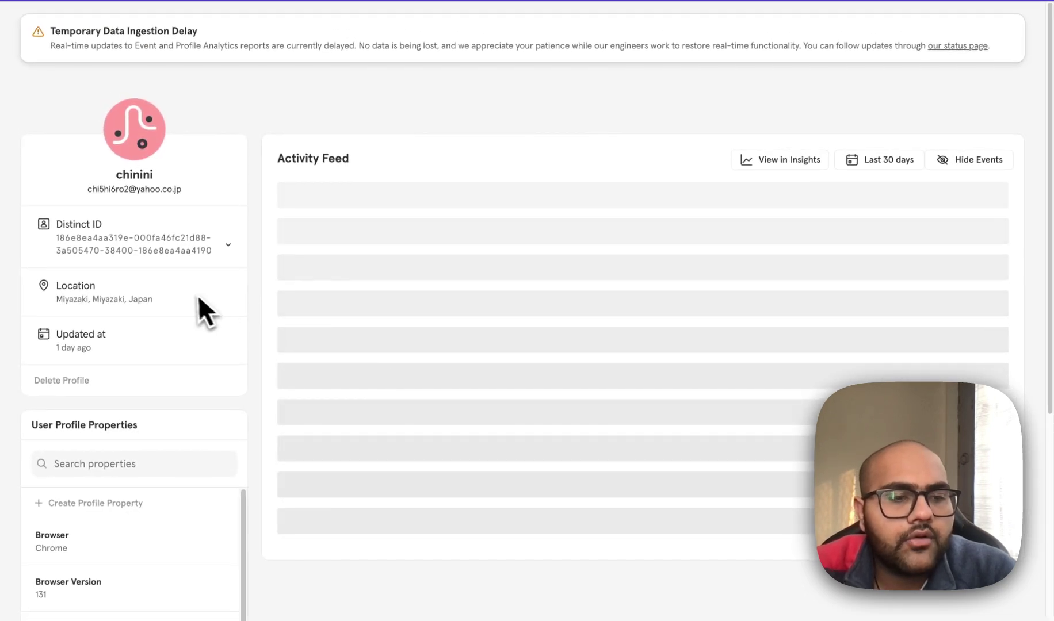
{"action": "scroll", "coordinate": [198, 295], "scroll_direction": "down", "scroll_amount": 5}
{"action": "scroll", "coordinate": [175, 299], "scroll_direction": "up", "scroll_amount": 1}
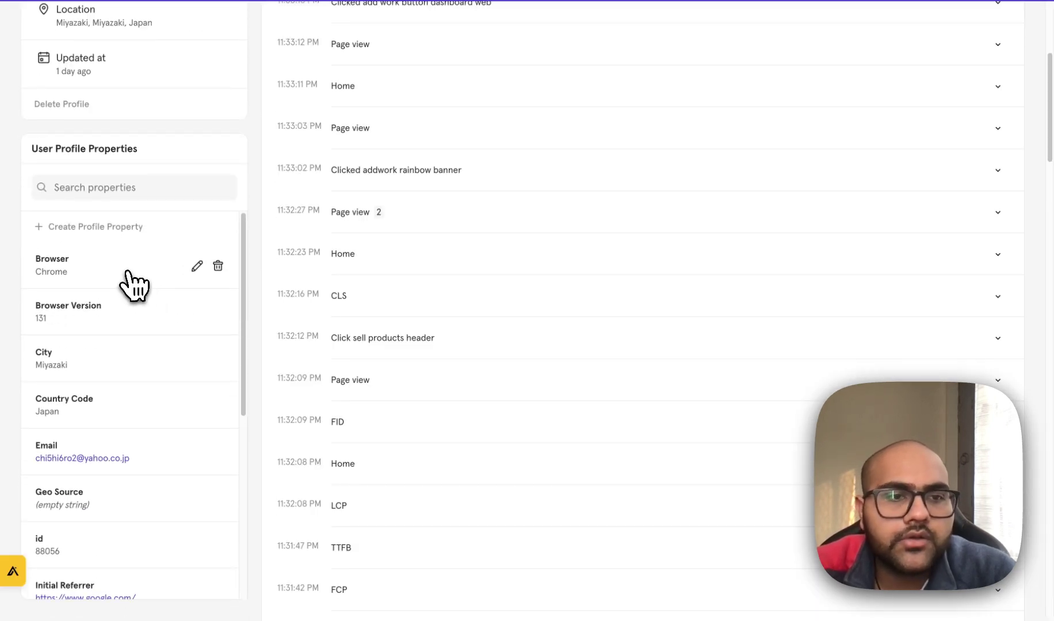
- Set the user's Browser property to Arc and save the change
{"action": "left_click", "coordinate": [197, 253]}
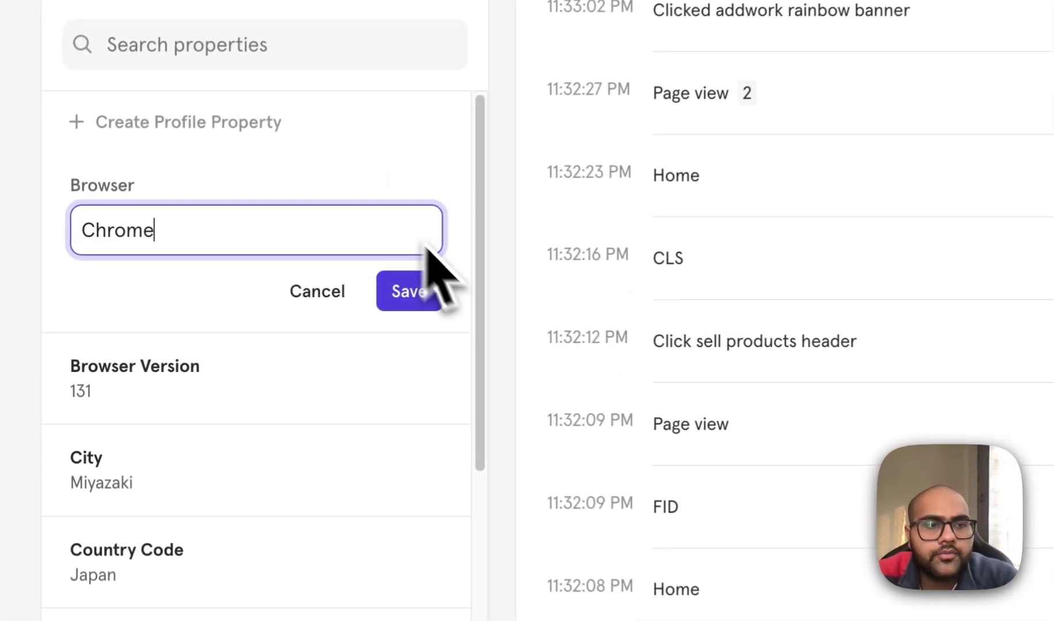
{"action": "double_click", "coordinate": [341, 233]}
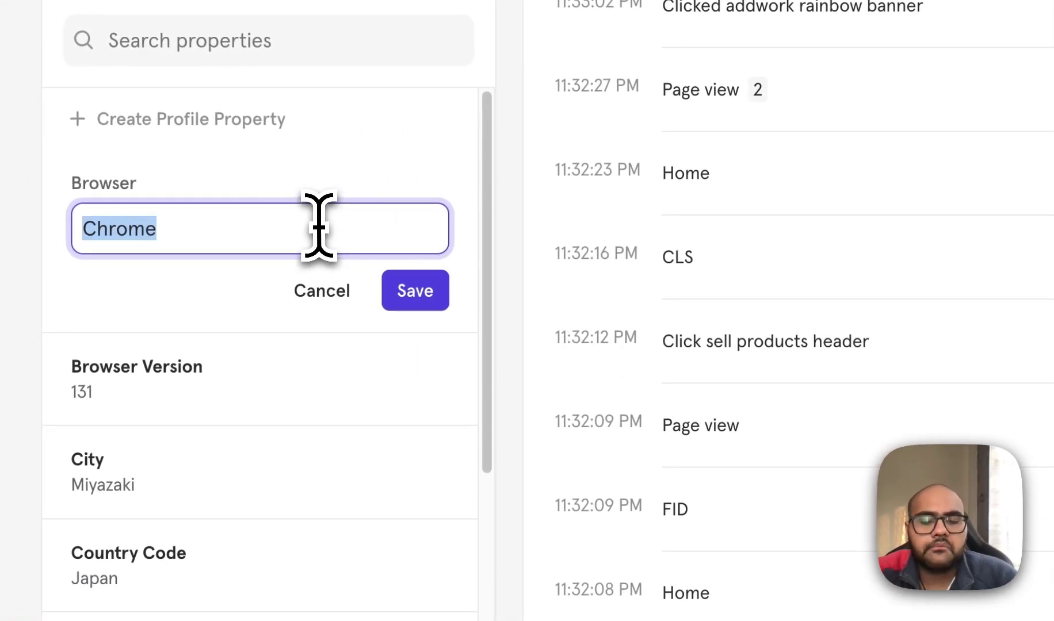
{"action": "type", "text": "Arc"}
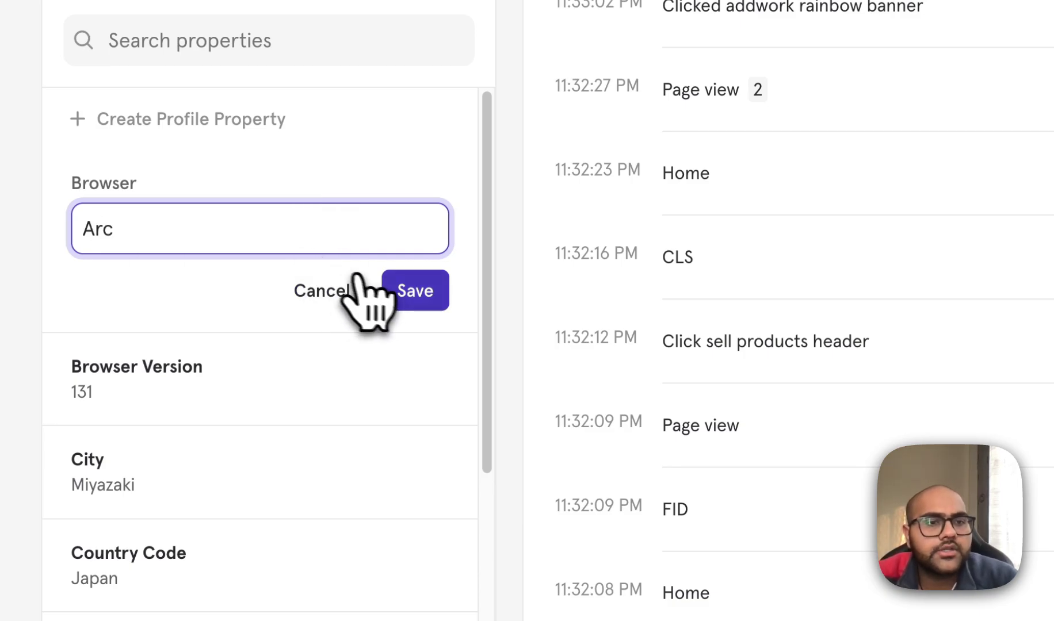
{"action": "left_click", "coordinate": [397, 291]}
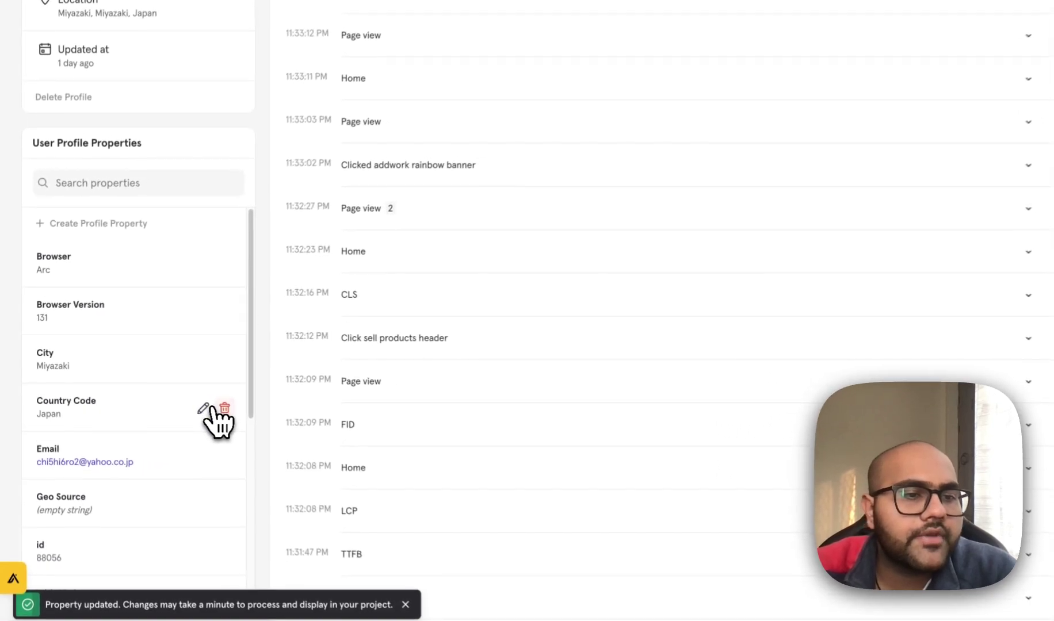
- Look through the rest of the user's profile properties and switch back to the course PDF's property-editing example
{"action": "scroll", "coordinate": [221, 423], "scroll_direction": "down", "scroll_amount": 6}
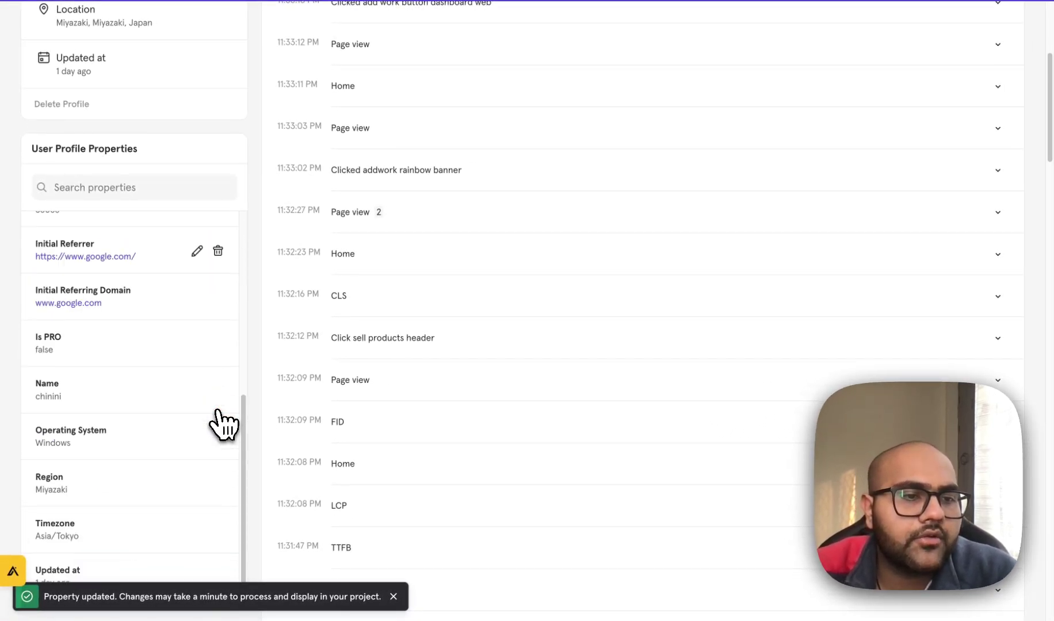
{"action": "scroll", "coordinate": [221, 422], "scroll_direction": "down", "scroll_amount": 1}
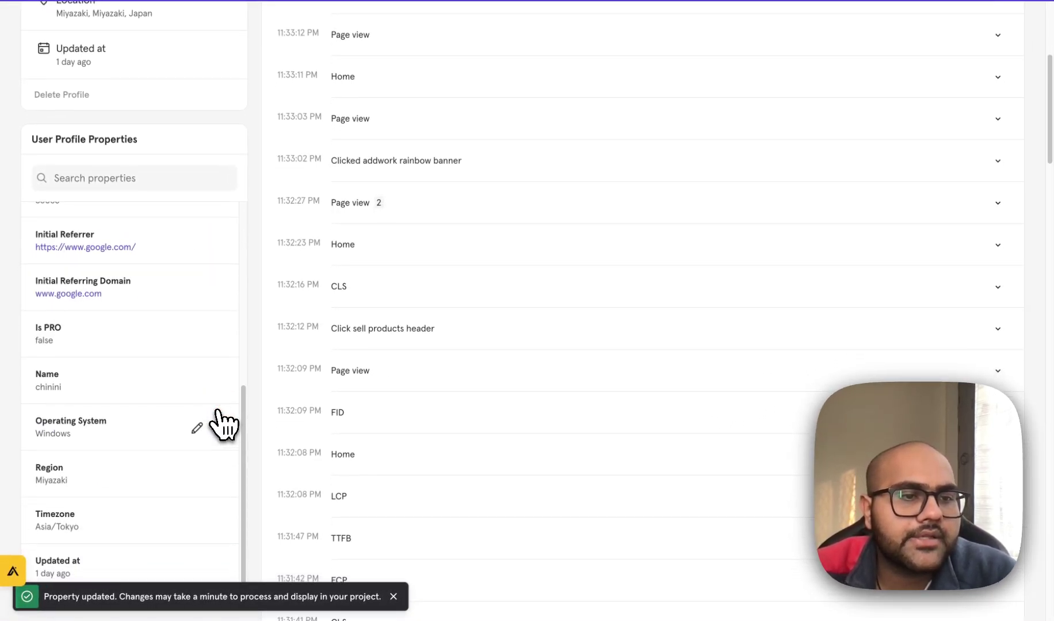
{"action": "scroll", "coordinate": [222, 340], "scroll_direction": "up", "scroll_amount": 4}
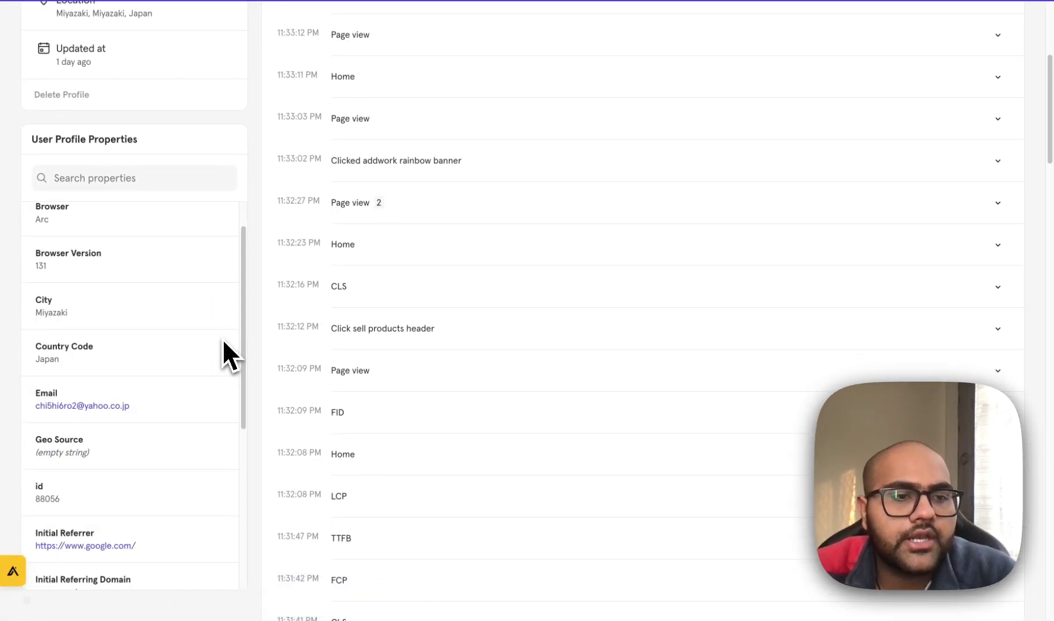
{"action": "scroll", "coordinate": [222, 340], "scroll_direction": "down", "scroll_amount": 4}
{"action": "key", "text": "ctrl+Left"}
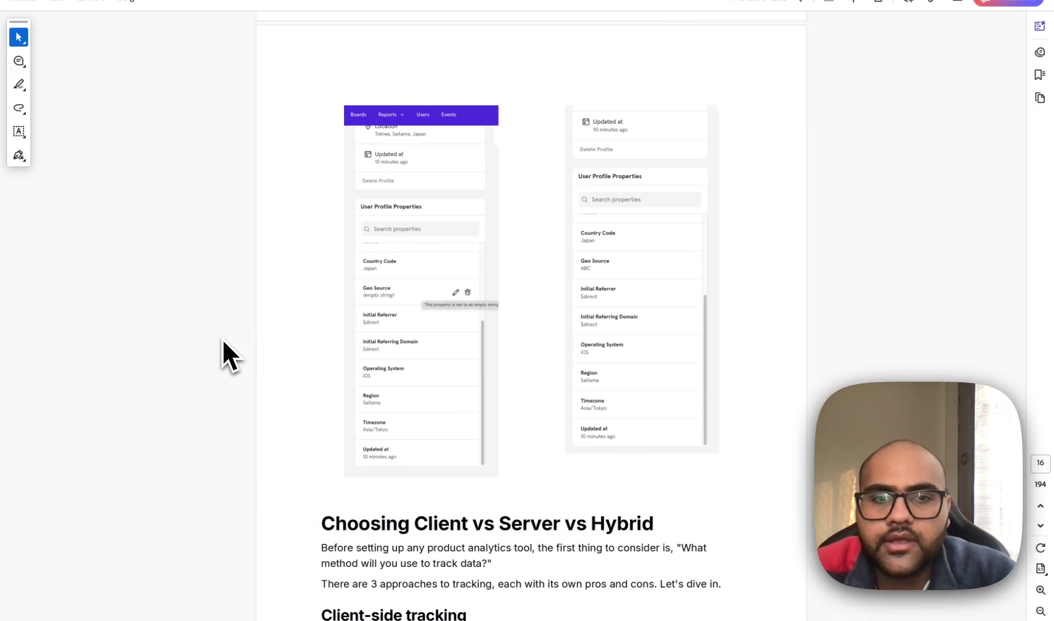